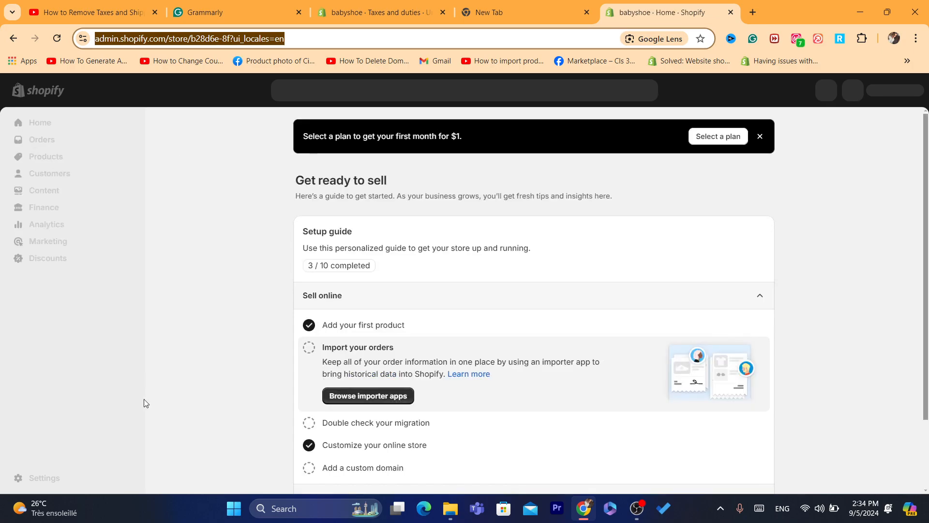
Open the babyshoe store's settings on the General store details page
left_click(44, 477)
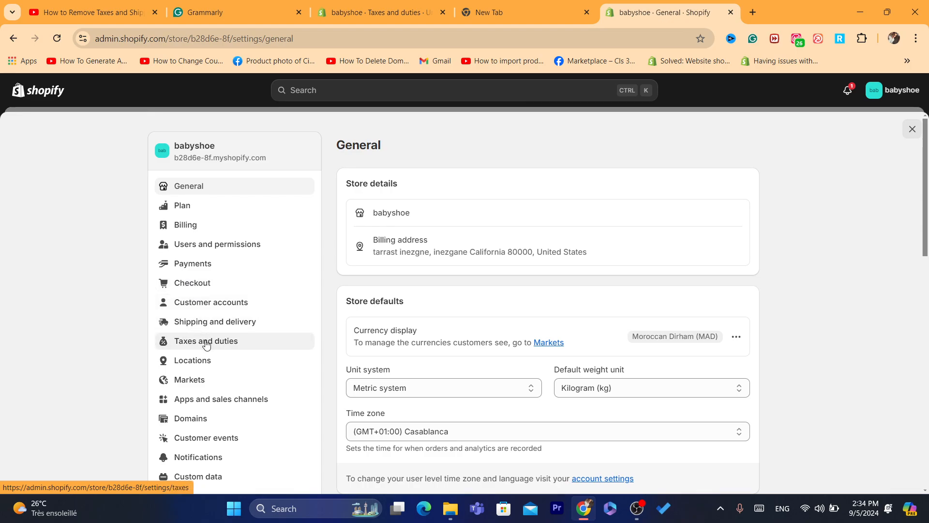
Open Taxes and duties and page through the tax regions to United States
left_click(206, 342)
left_click(585, 513)
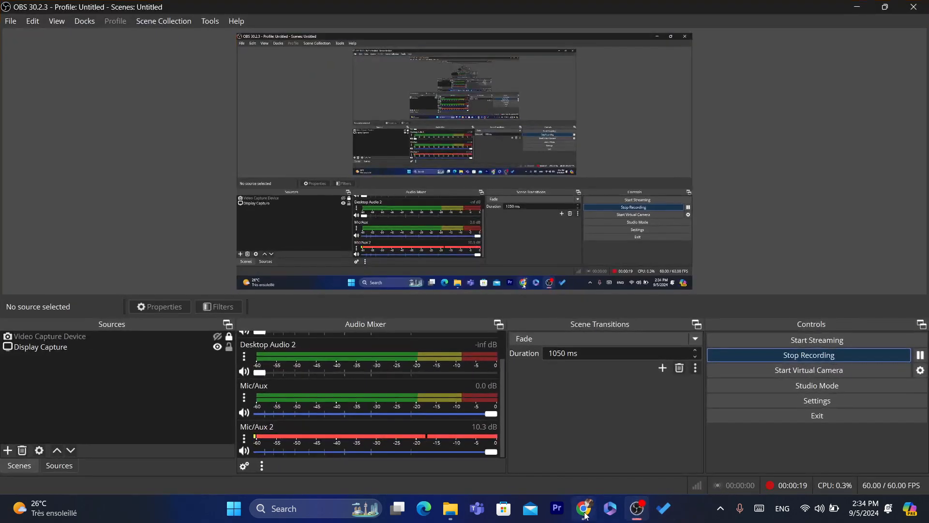
left_click(585, 513)
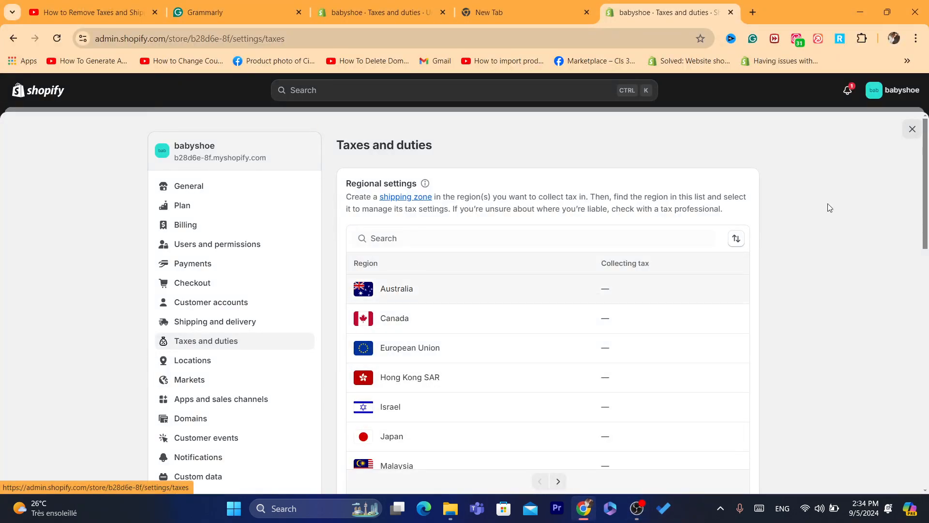
scroll(574, 214, "down", 2)
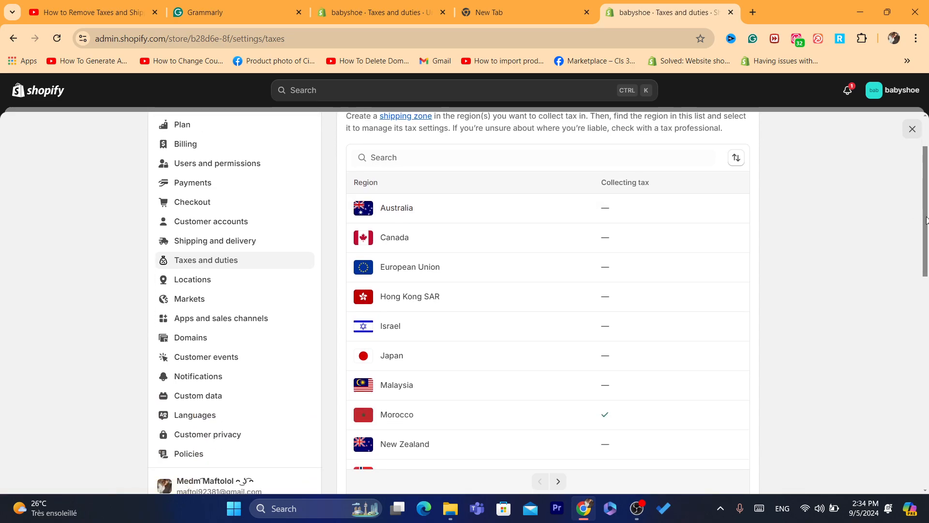
scroll(926, 221, "down", 1)
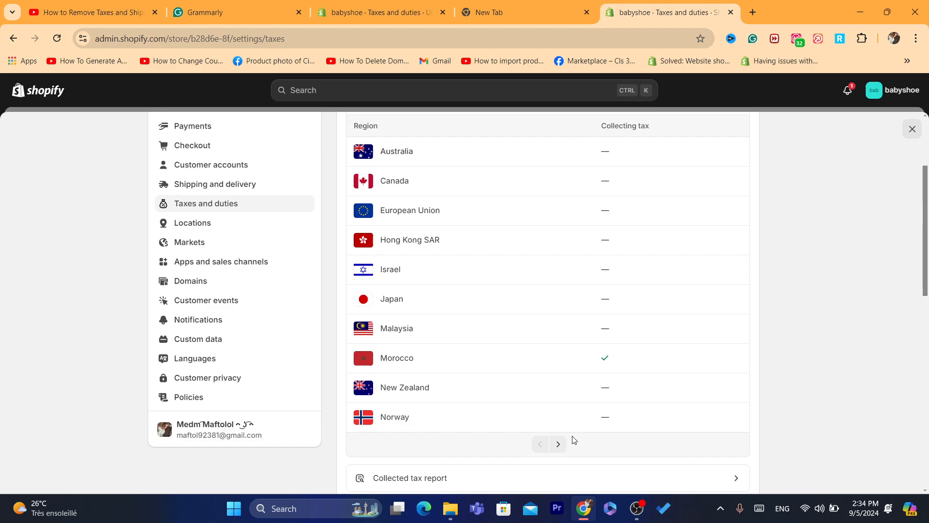
left_click(558, 443)
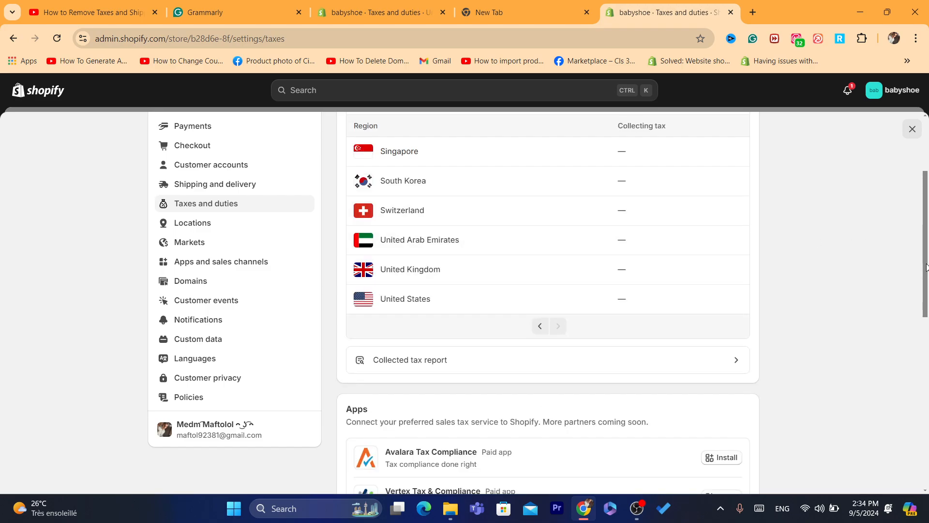
scroll(926, 266, "up", 1)
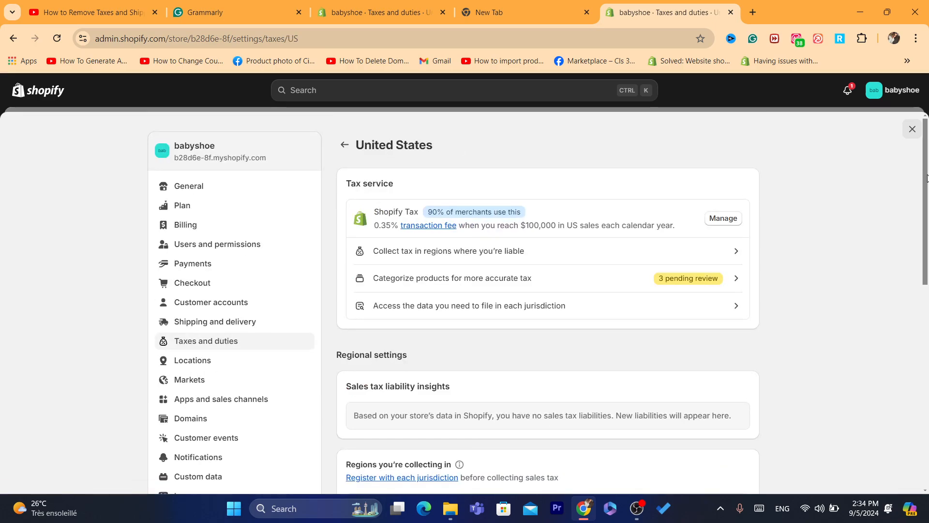
Scroll past the 0.35% fee note and begin collecting sales tax in a new US region
left_click_drag(925, 178, 927, 187)
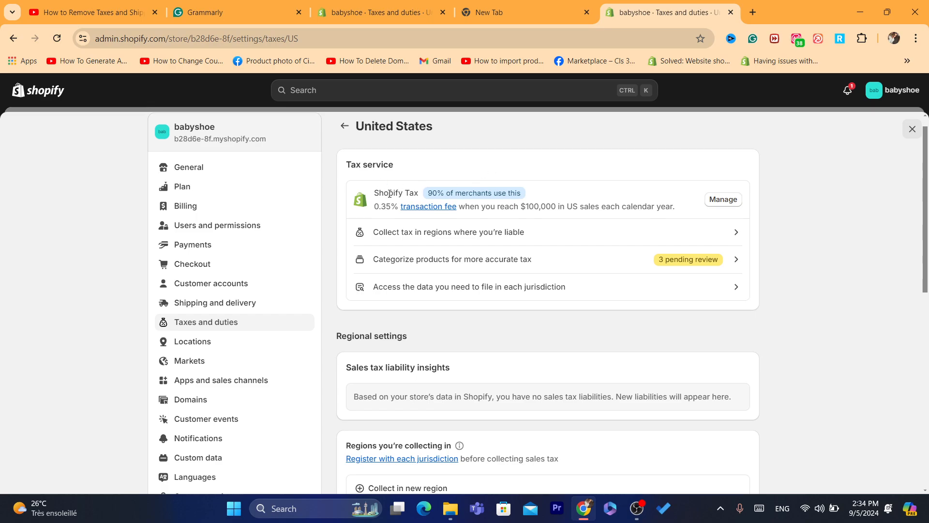
left_click_drag(373, 209, 513, 203)
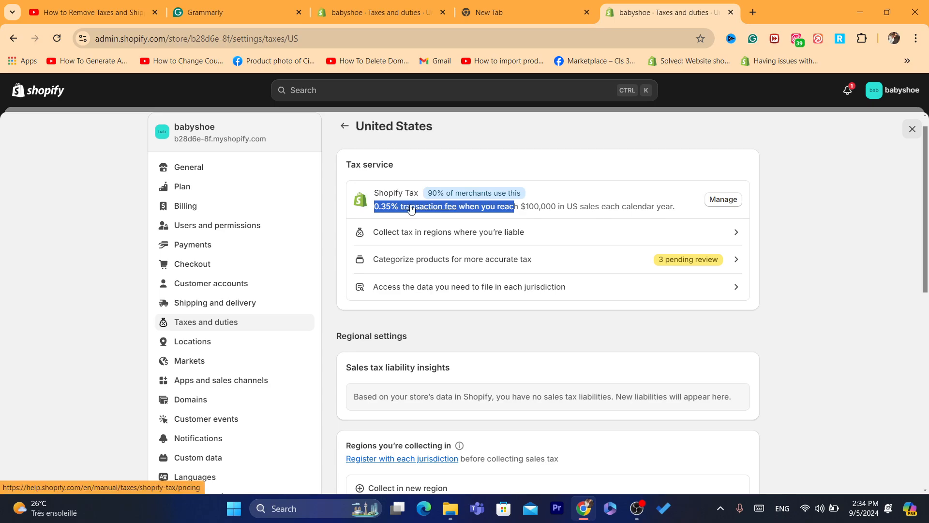
left_click(376, 207)
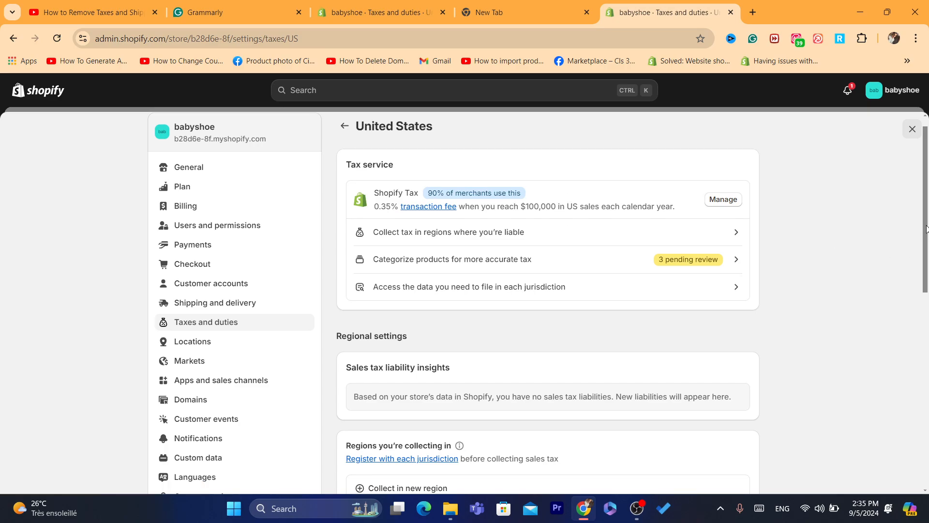
scroll(927, 228, "down", 1)
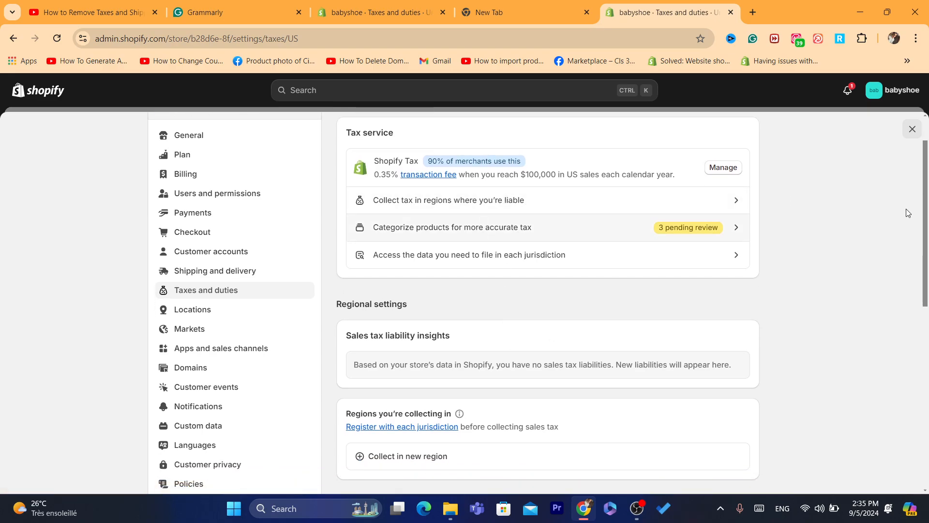
scroll(926, 220, "down", 3)
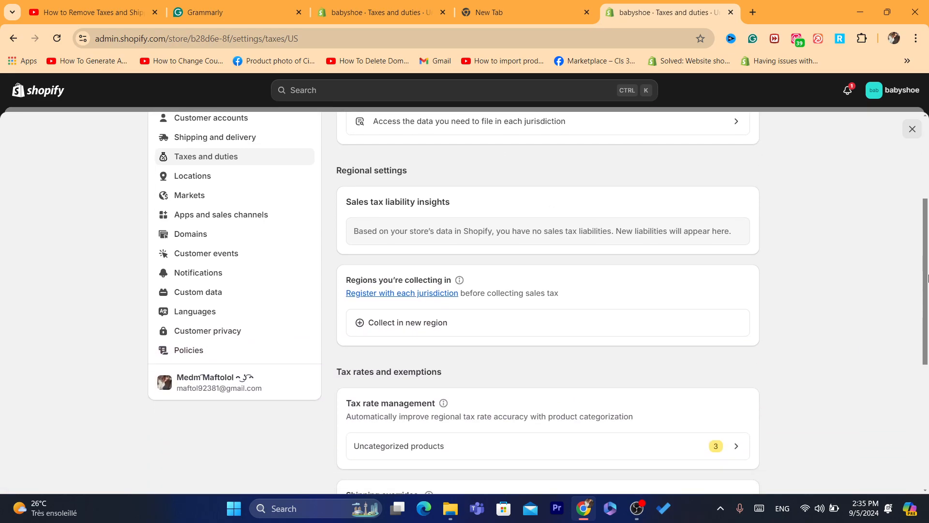
left_click(406, 334)
Select Arizona as the region in the Collect sales tax dialog
left_click(327, 293)
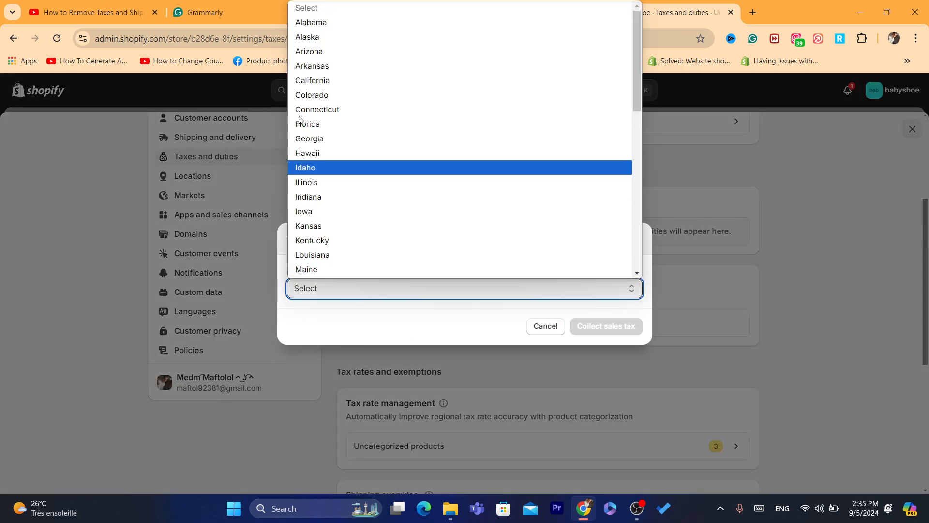
left_click(318, 51)
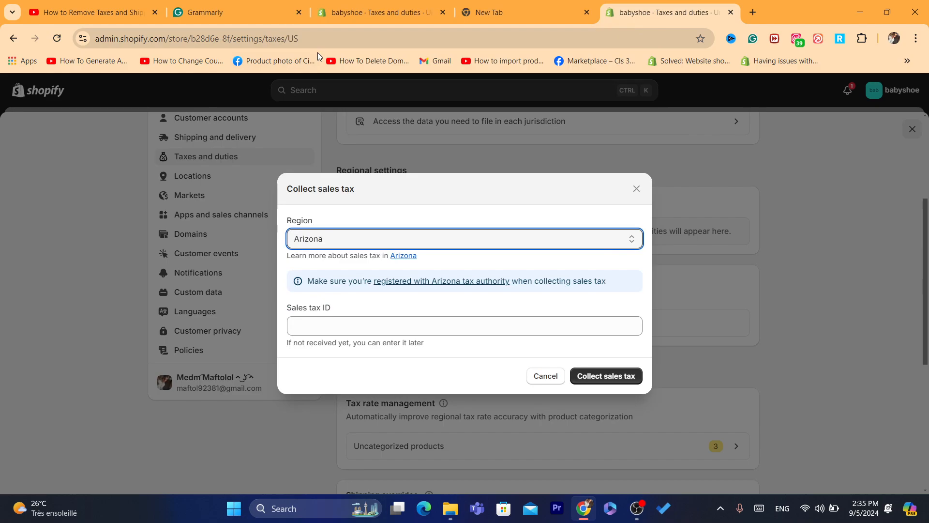
left_click(307, 328)
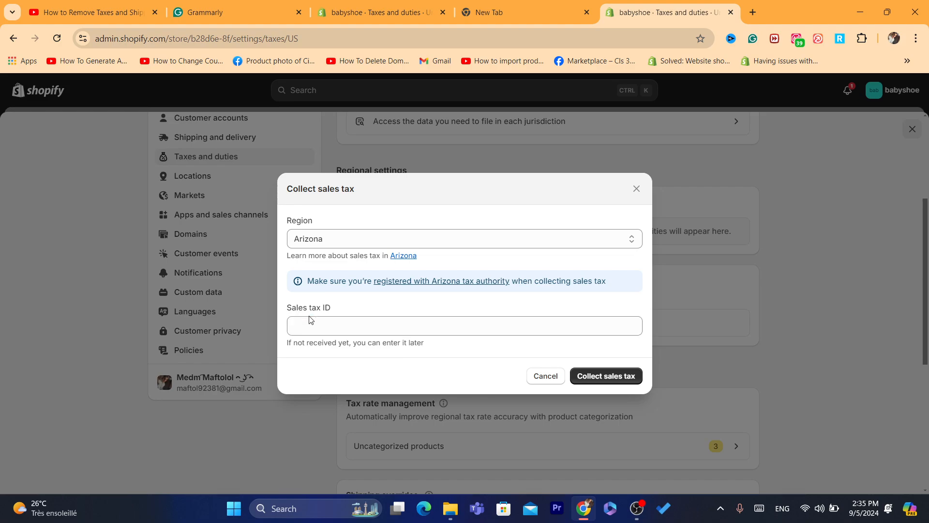
left_click(317, 240)
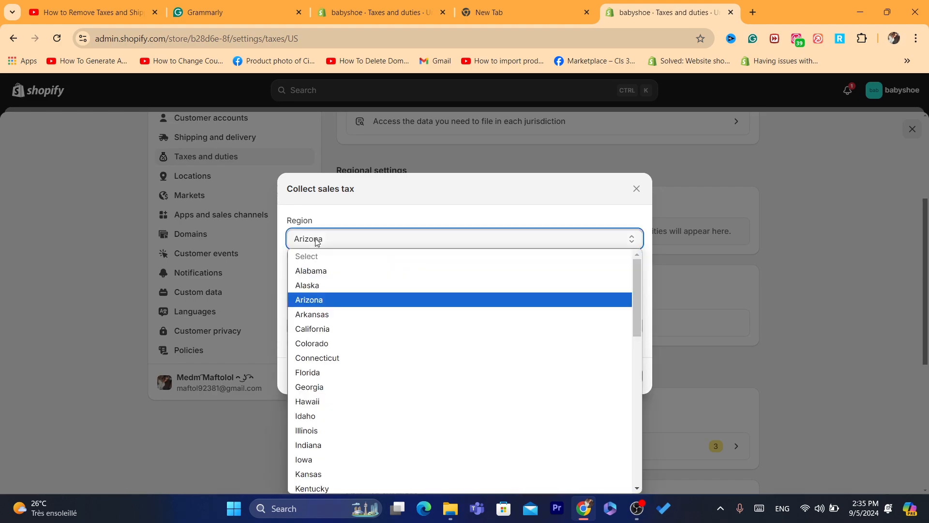
left_click(327, 216)
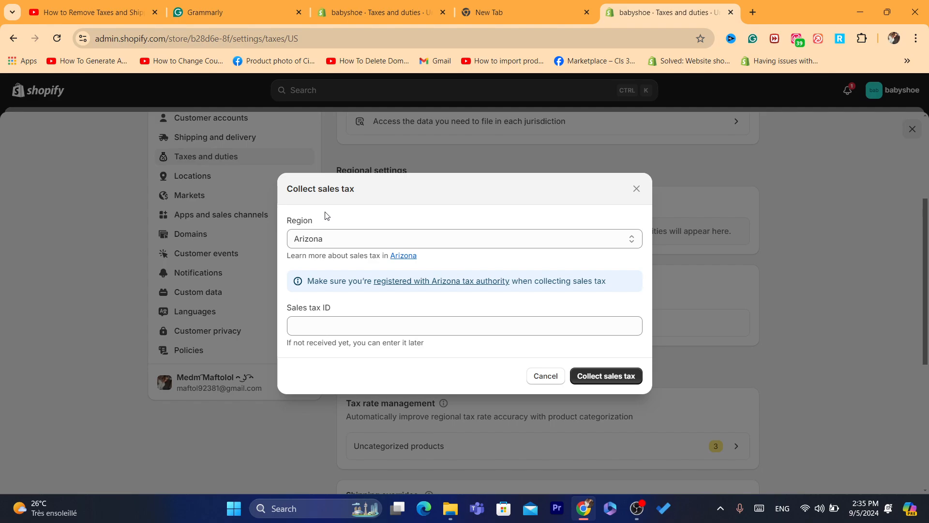
left_click(343, 318)
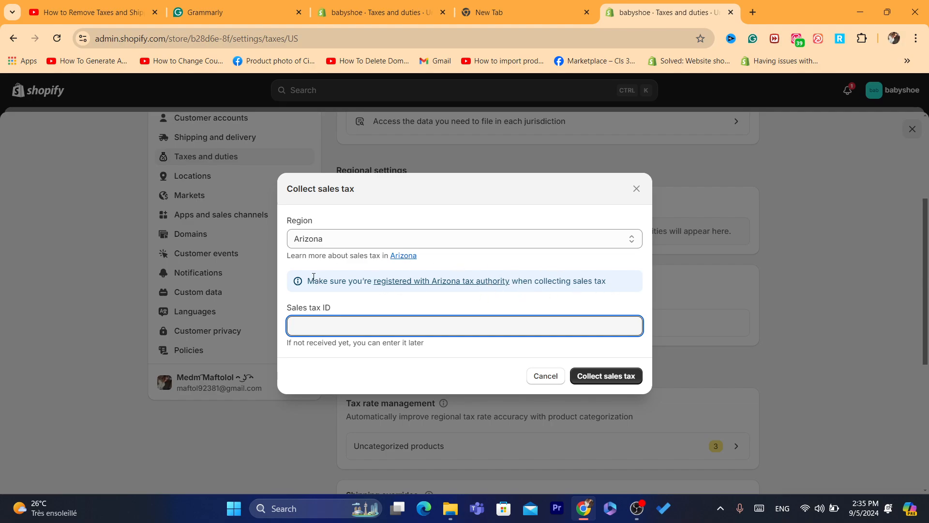
Enter the store's sales tax ID for Arizona
left_click_drag(307, 279, 611, 290)
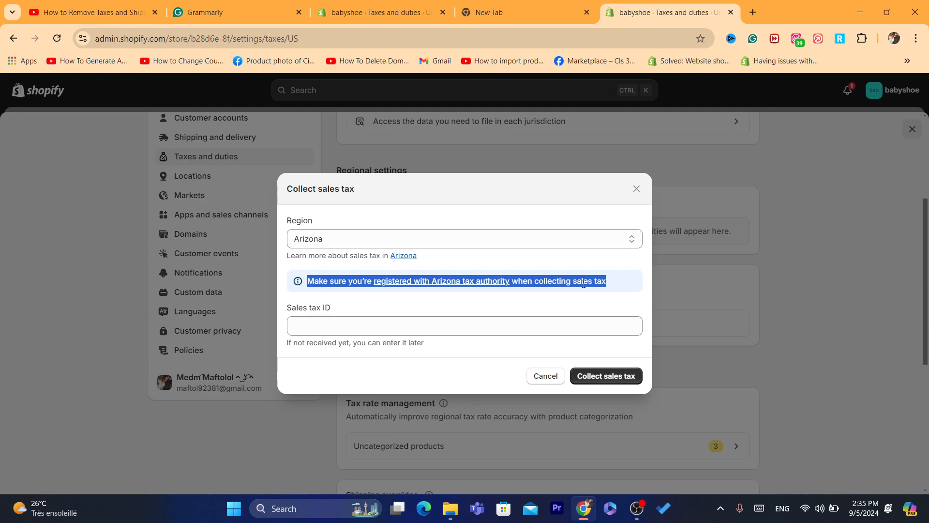
left_click(583, 284)
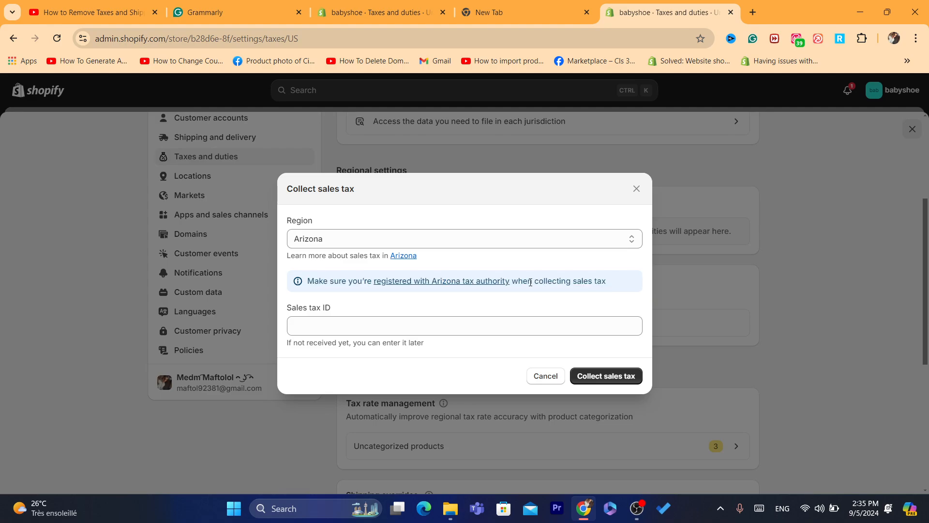
left_click_drag(529, 282, 607, 288)
left_click(608, 289)
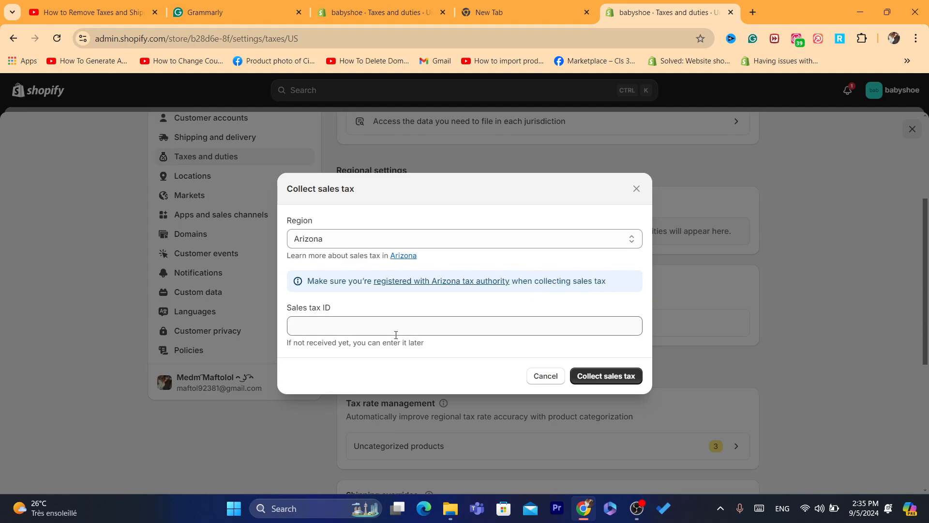
left_click(335, 334)
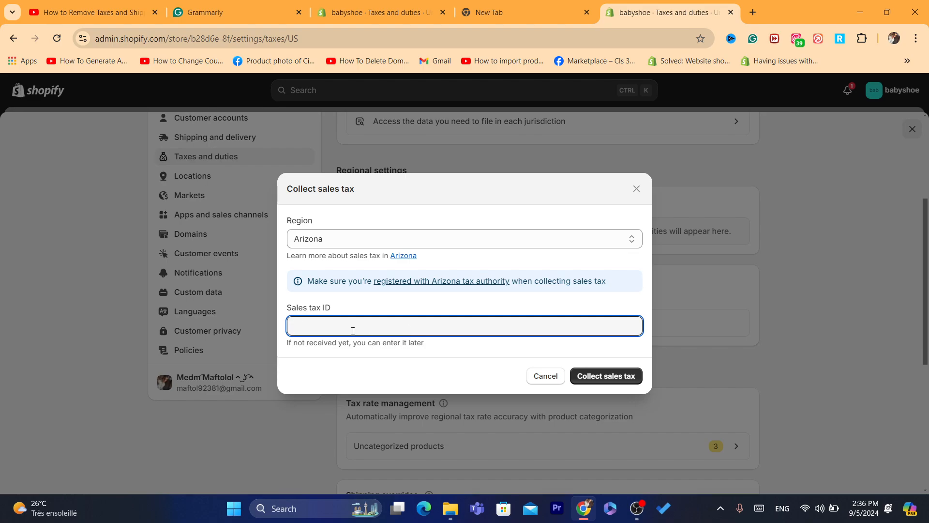
left_click(445, 315)
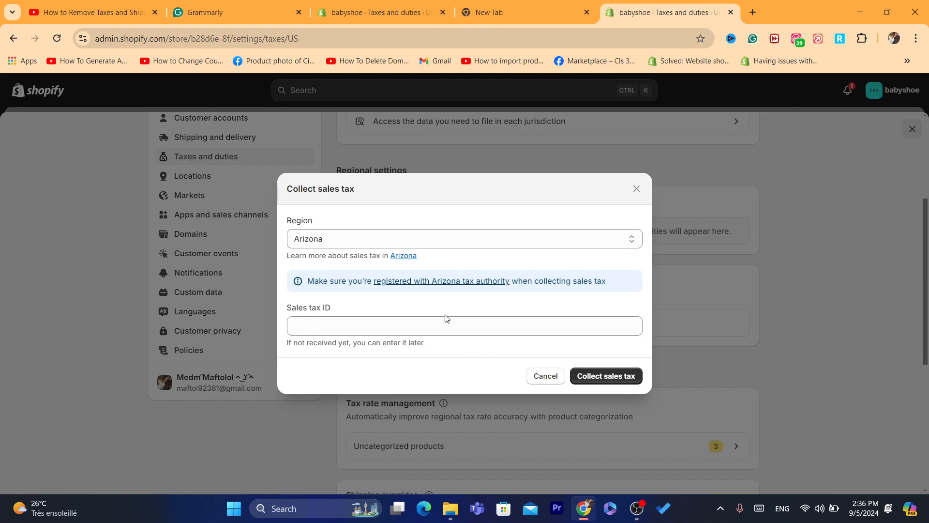
left_click(421, 327)
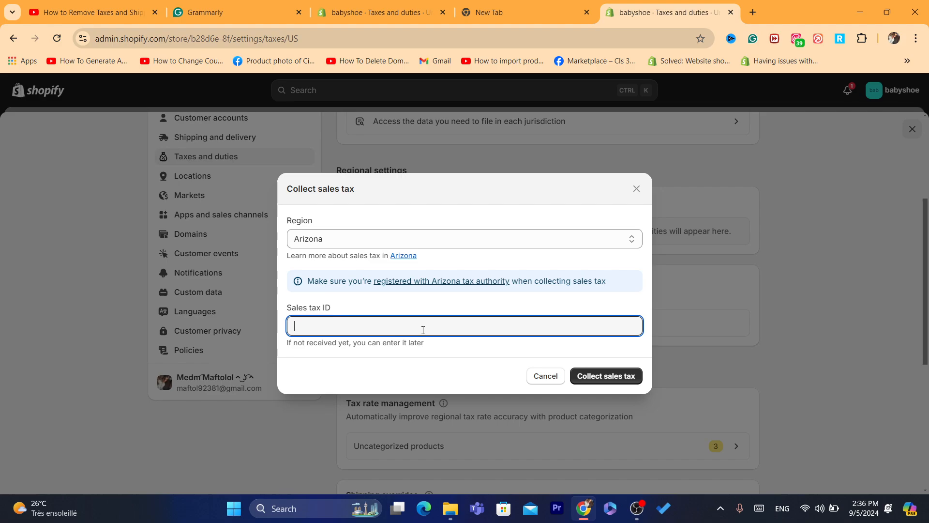
left_click(605, 376)
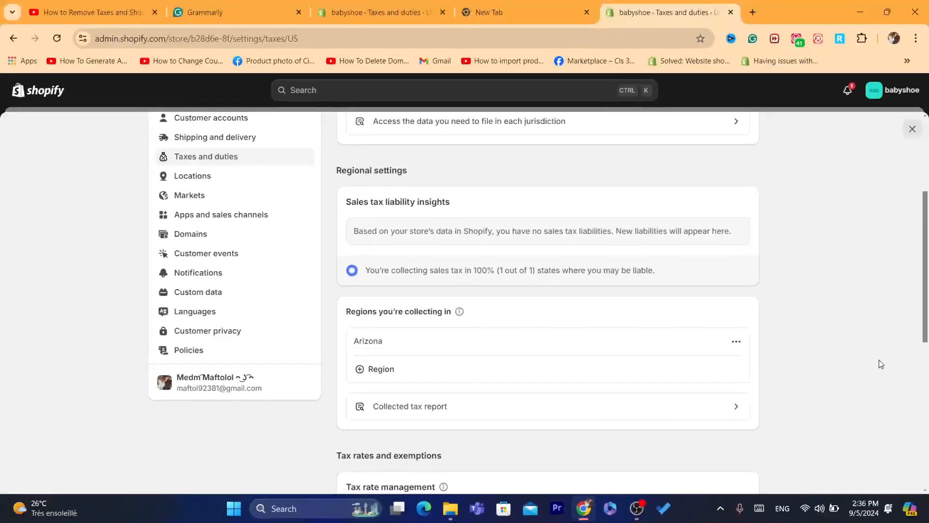
mouse_move(924, 308)
left_mouse_down()
mouse_move(920, 279)
mouse_move(921, 301)
left_mouse_up()
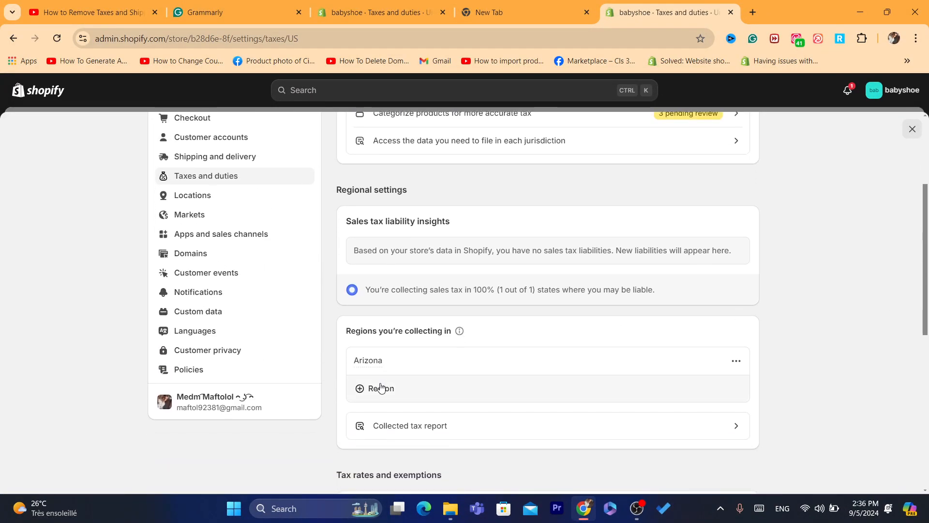
left_click(637, 508)
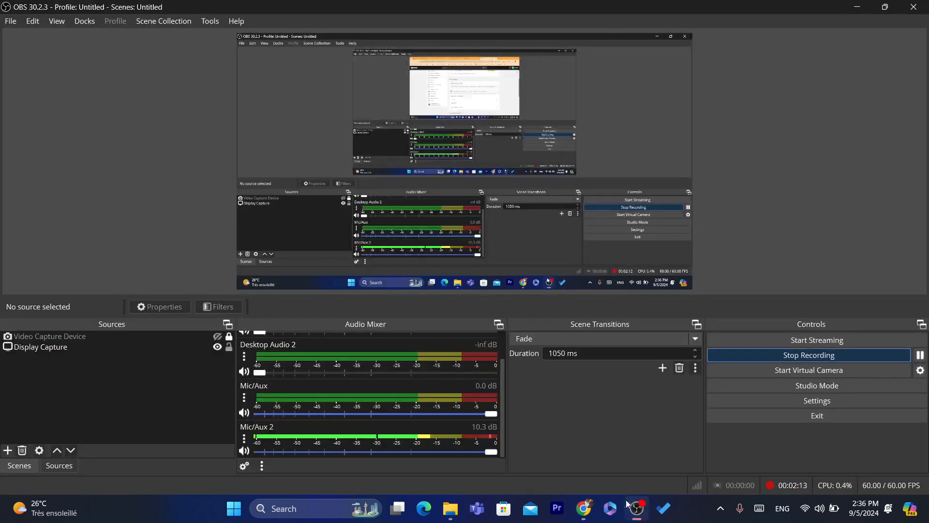
left_click(583, 507)
left_click(390, 395)
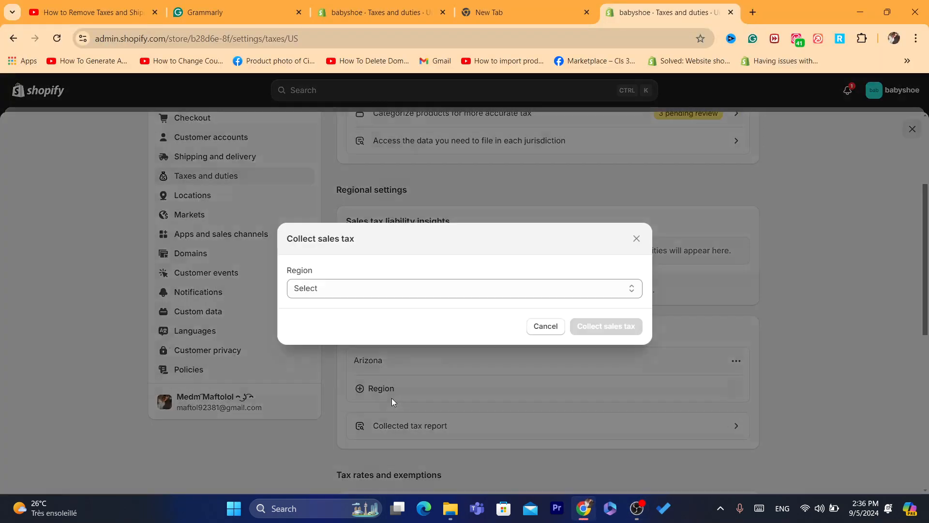
left_click(378, 294)
scroll(334, 150, "down", 1)
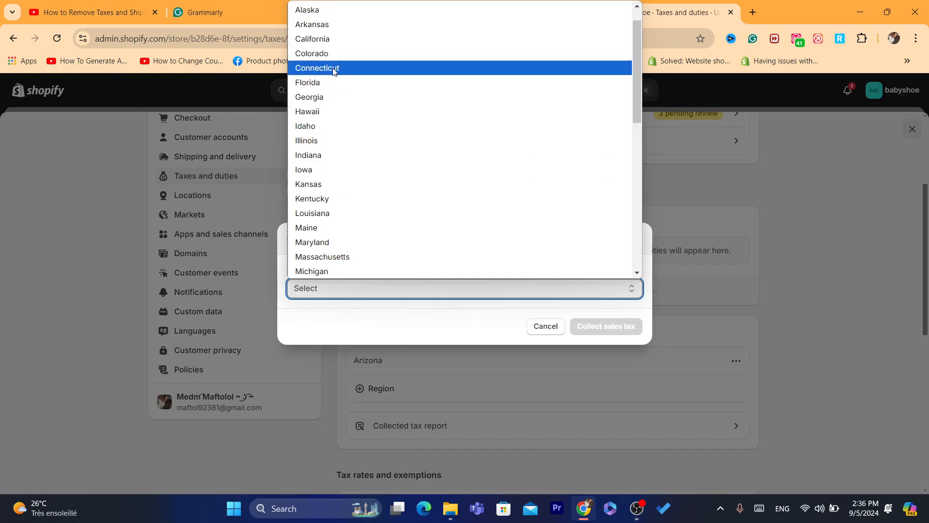
left_click(320, 38)
left_click(326, 319)
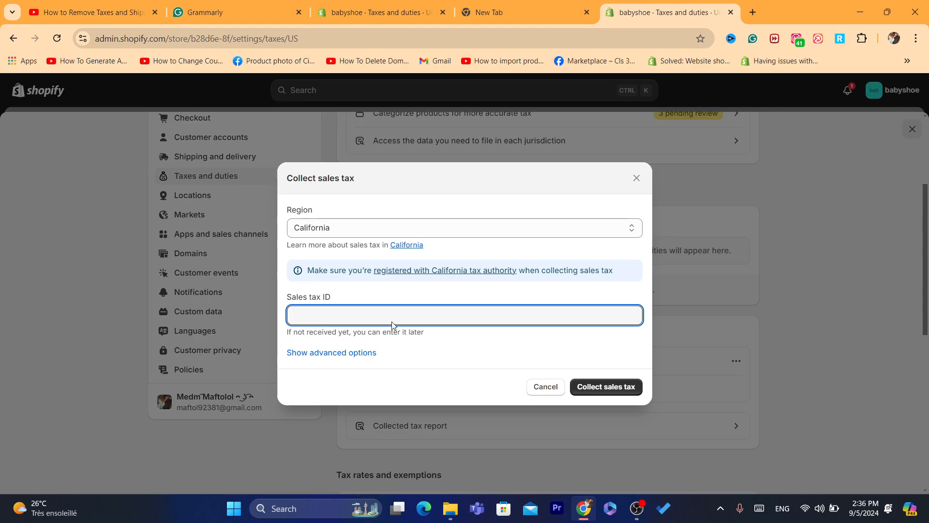
left_click_drag(318, 268, 454, 295)
left_click(455, 294)
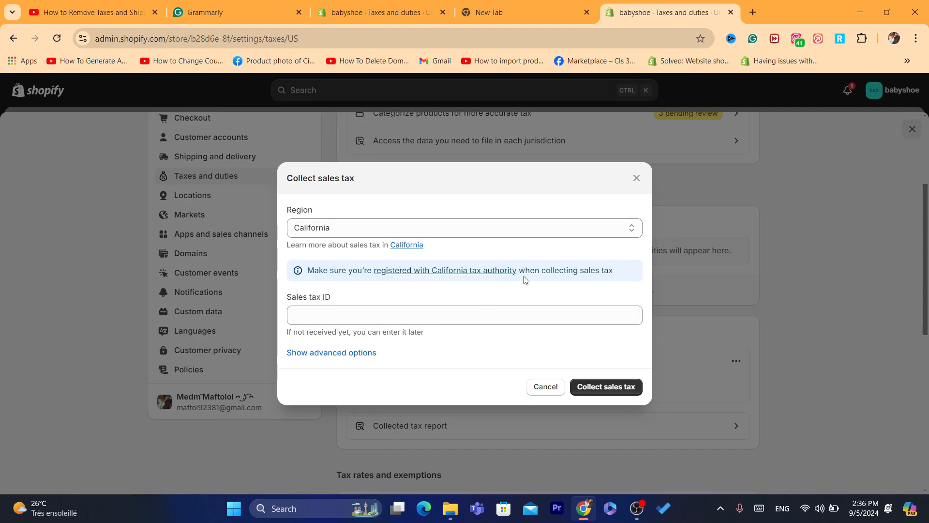
left_click(441, 310)
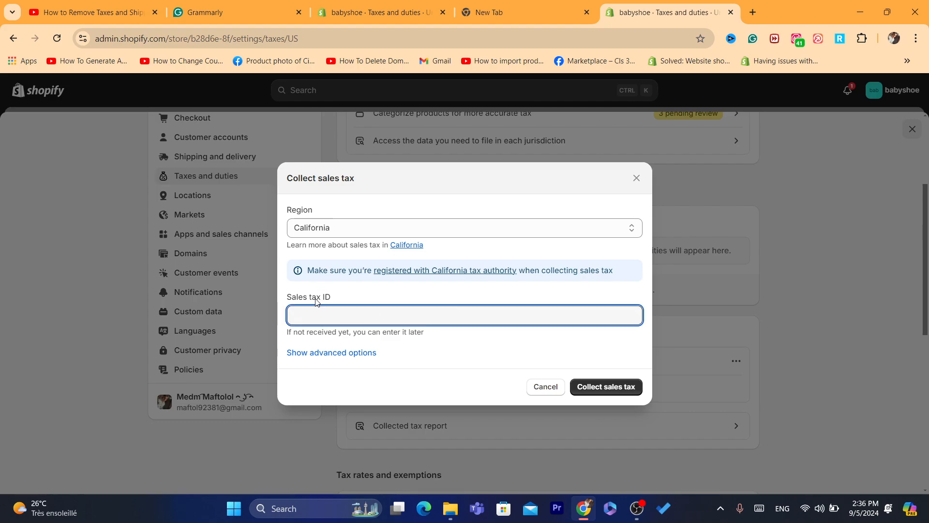
left_click_drag(285, 304, 365, 309)
left_click(541, 386)
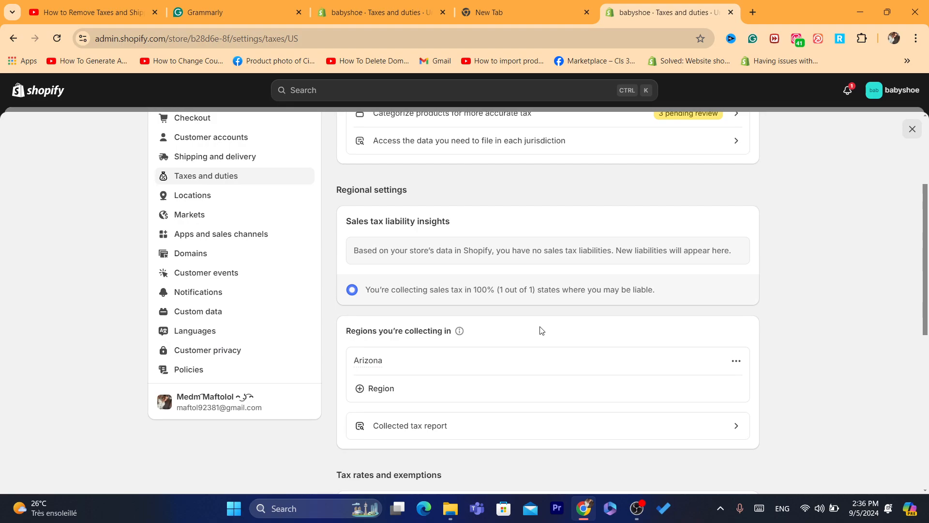
Scroll to Tax rates and exemptions and open the three uncategorized products in the bulk editor
left_click_drag(926, 256, 891, 118)
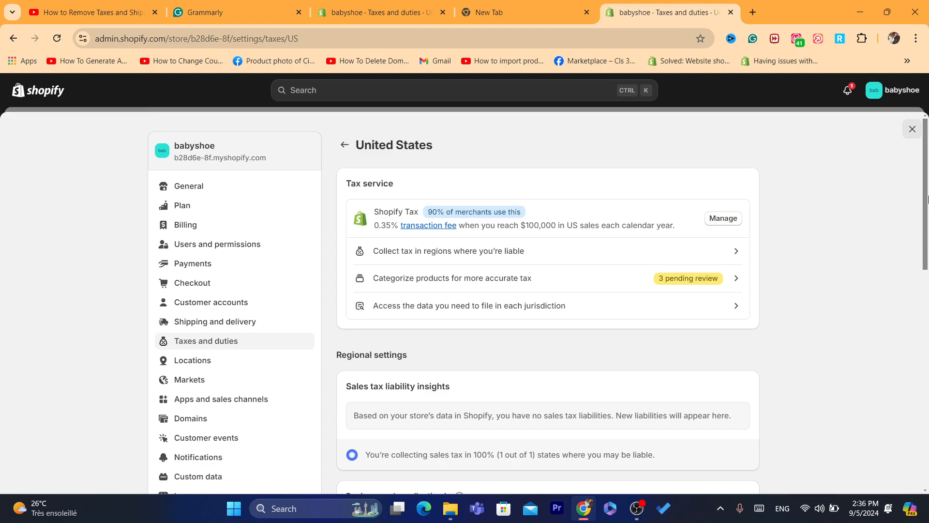
left_click_drag(928, 199, 925, 224)
left_click(825, 246)
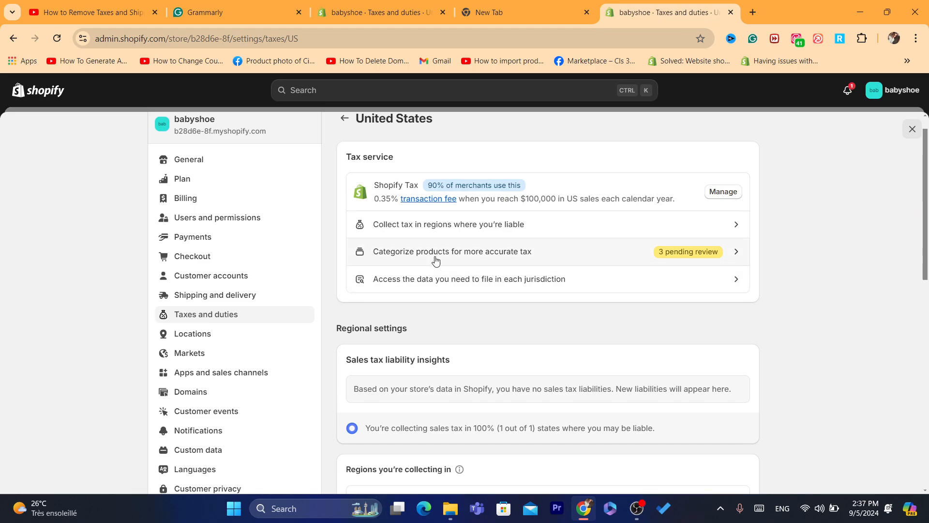
scroll(412, 258, "down", 10)
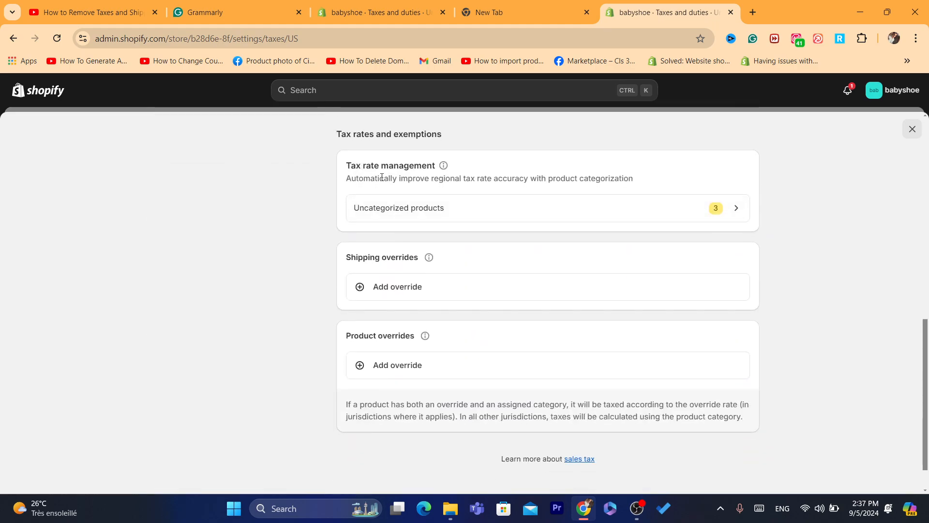
left_click(450, 219)
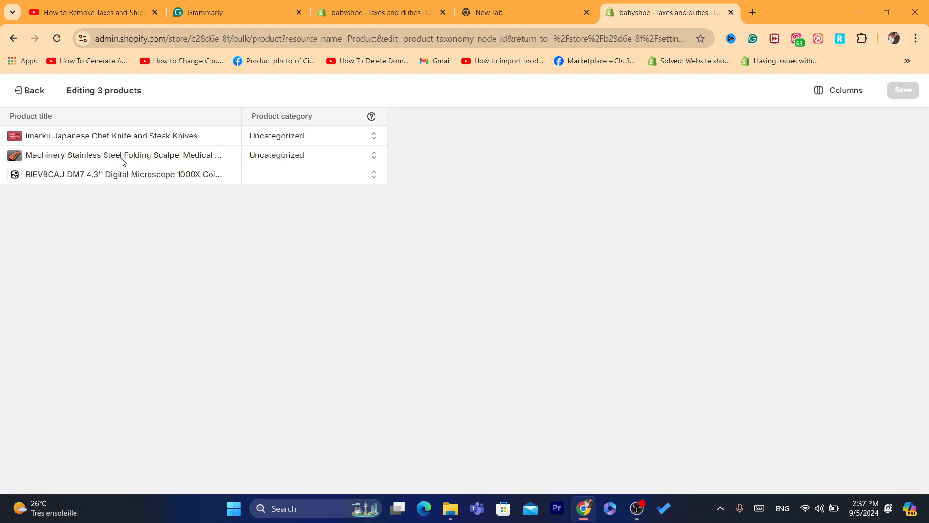
Leave the bulk editor and return to Settings > Taxes and duties
left_click(25, 90)
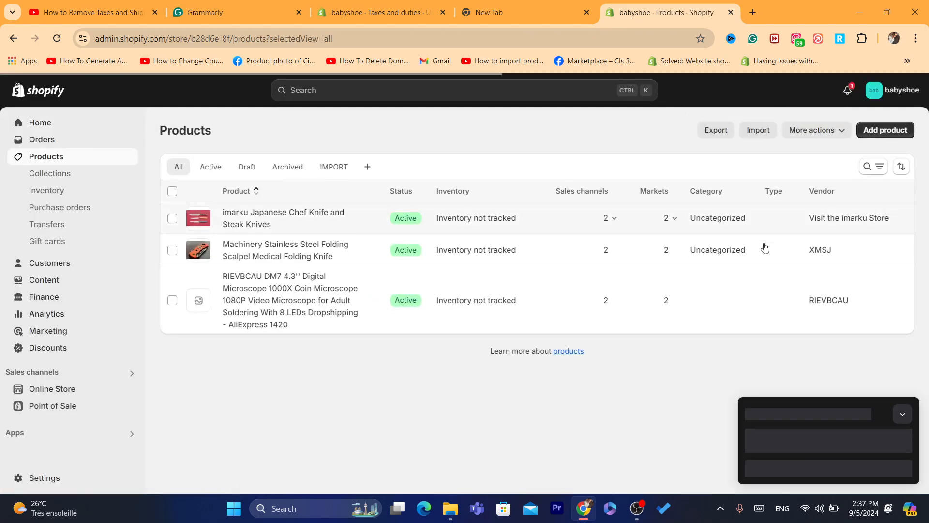
left_click(47, 478)
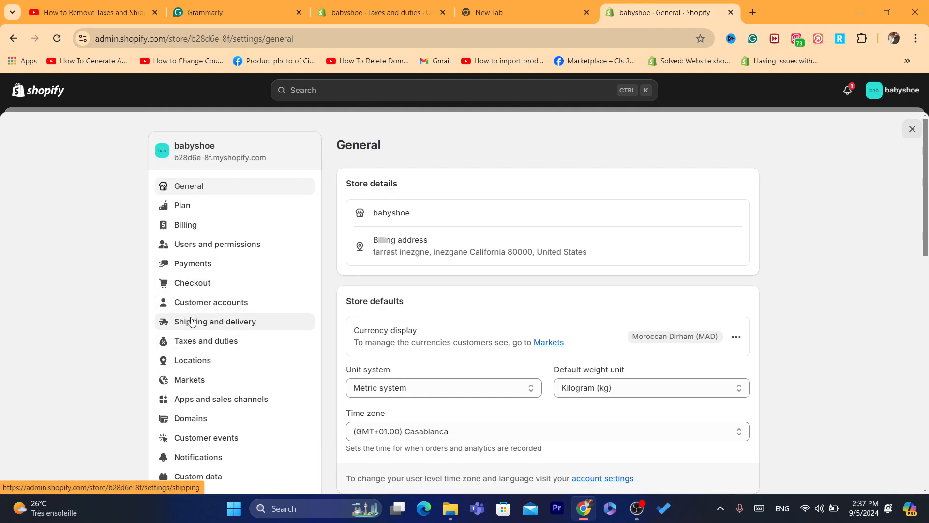
left_click(204, 342)
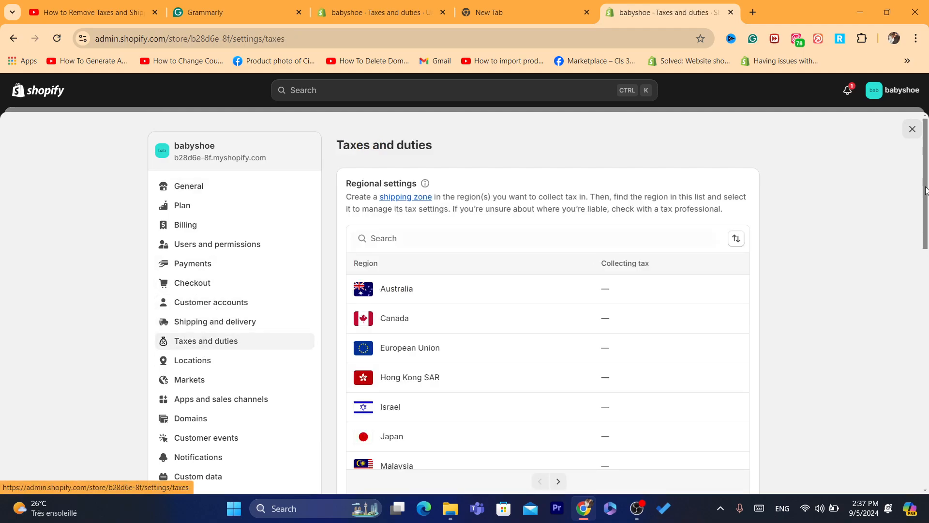
Turn on 'Include sales tax in product price and shipping rate' and save
scroll(925, 190, "down", 15)
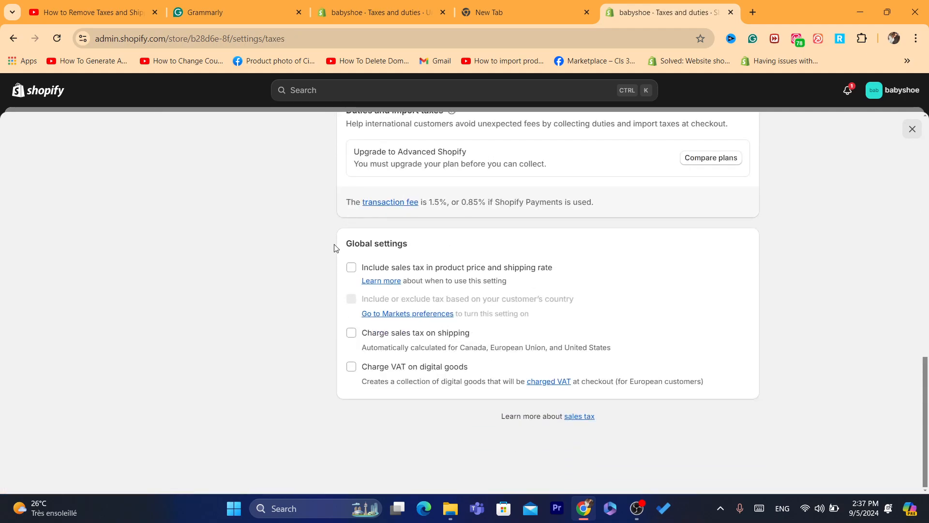
left_click_drag(334, 248, 457, 246)
left_click(374, 260)
left_click(351, 268)
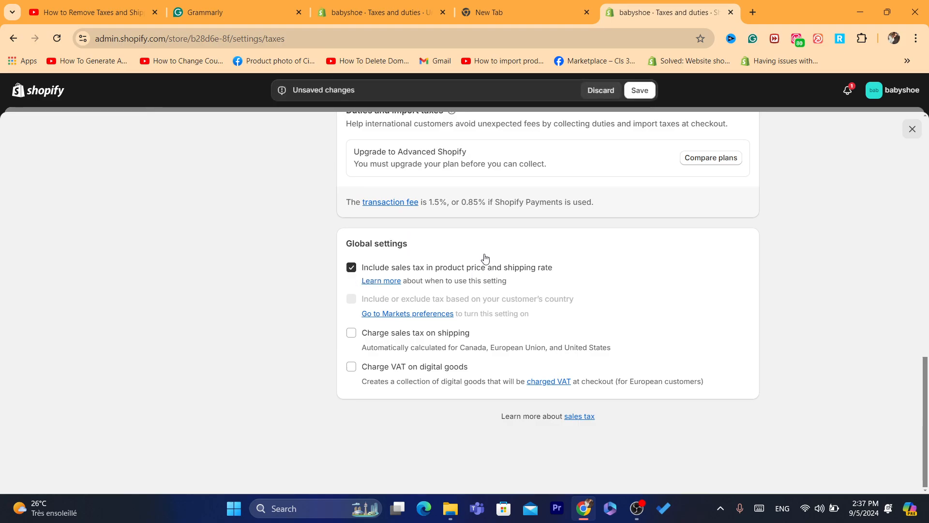
left_click(639, 90)
left_click_drag(924, 417, 900, 225)
left_click(560, 449)
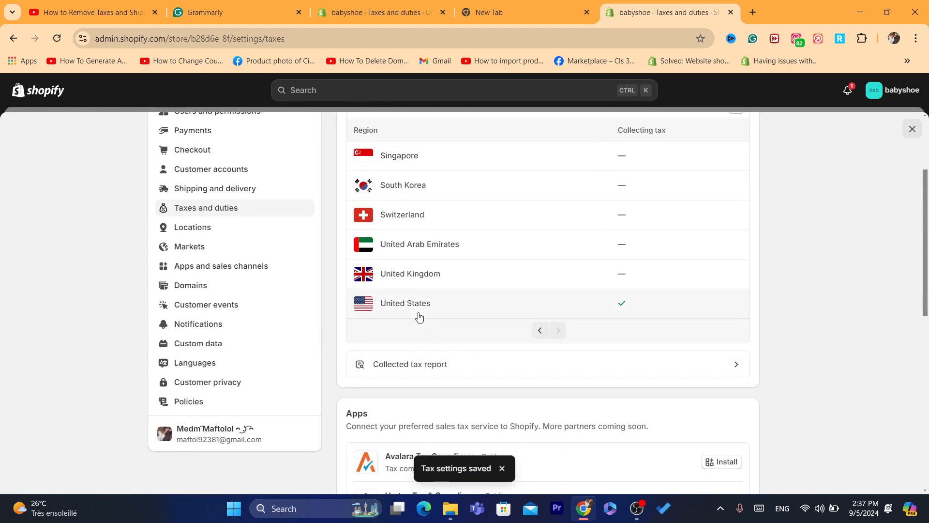
Open the United States tax page and review it: Arizona collecting, no shipping or product overrides
left_click(559, 313)
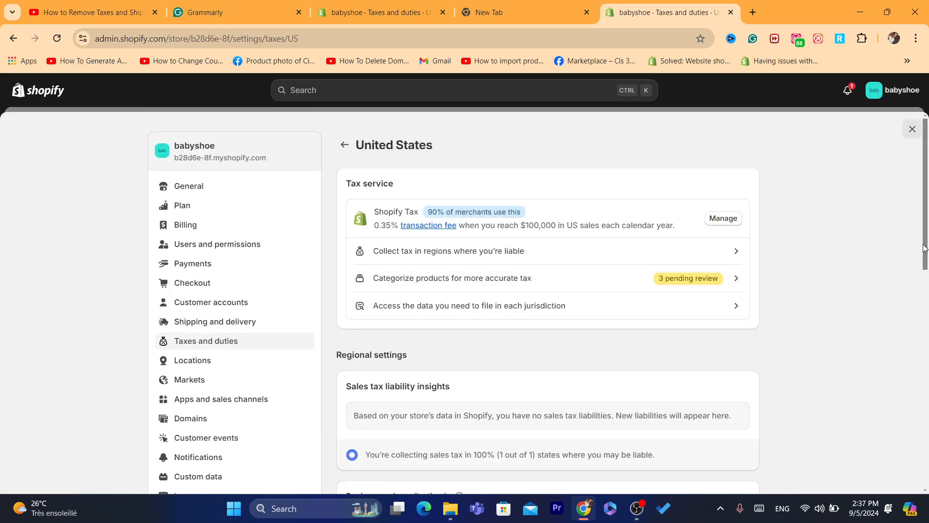
scroll(486, 280, "down", 6)
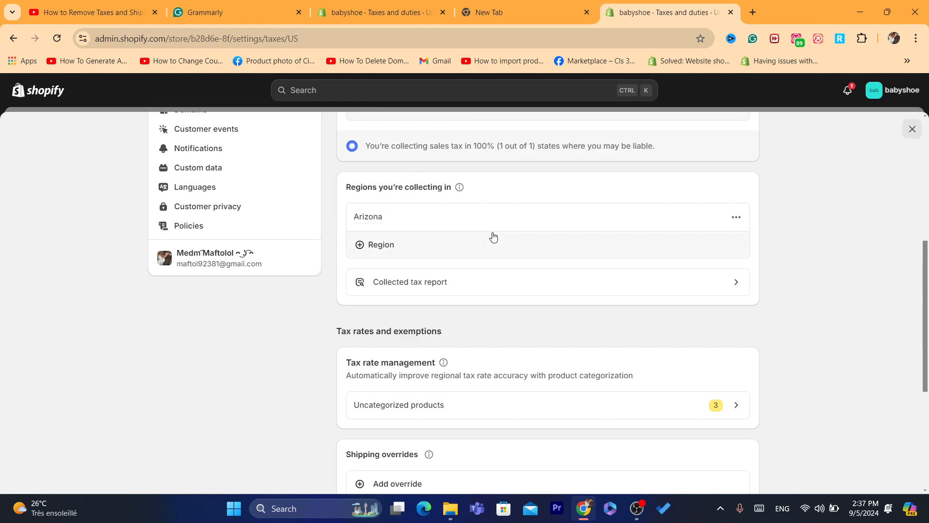
scroll(925, 296, "down", 3)
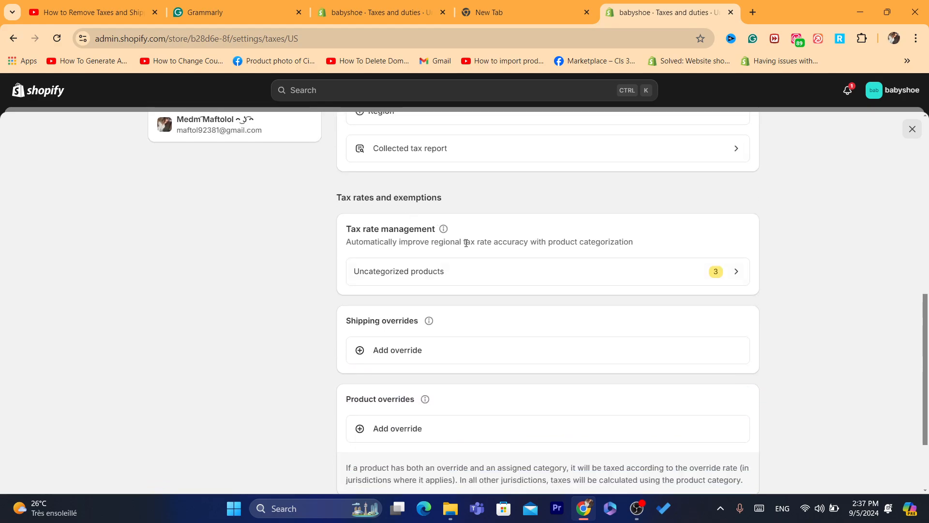
left_click_drag(342, 323, 450, 324)
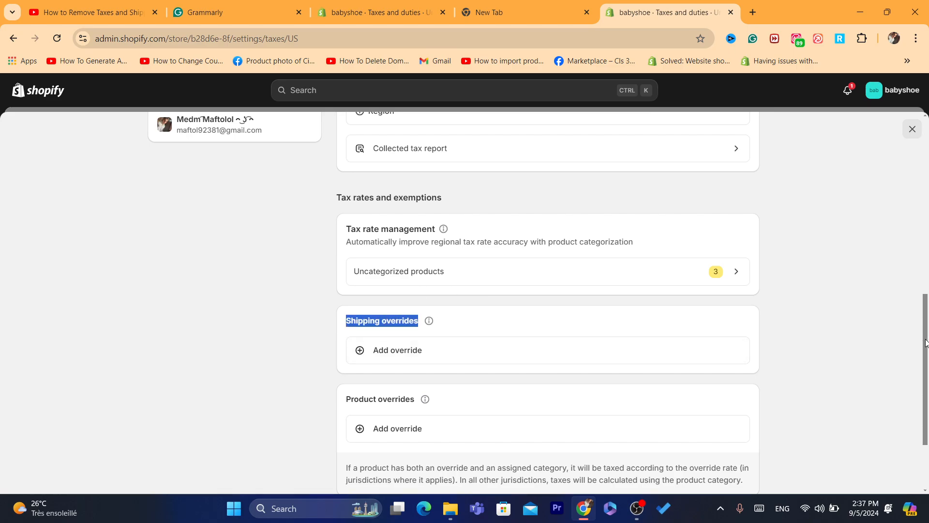
left_click_drag(926, 342, 895, 143)
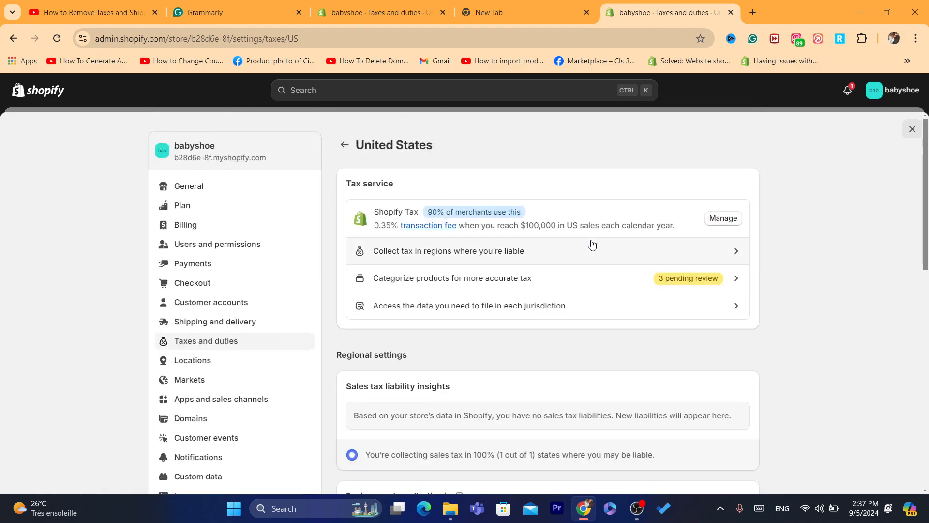
left_click(501, 178)
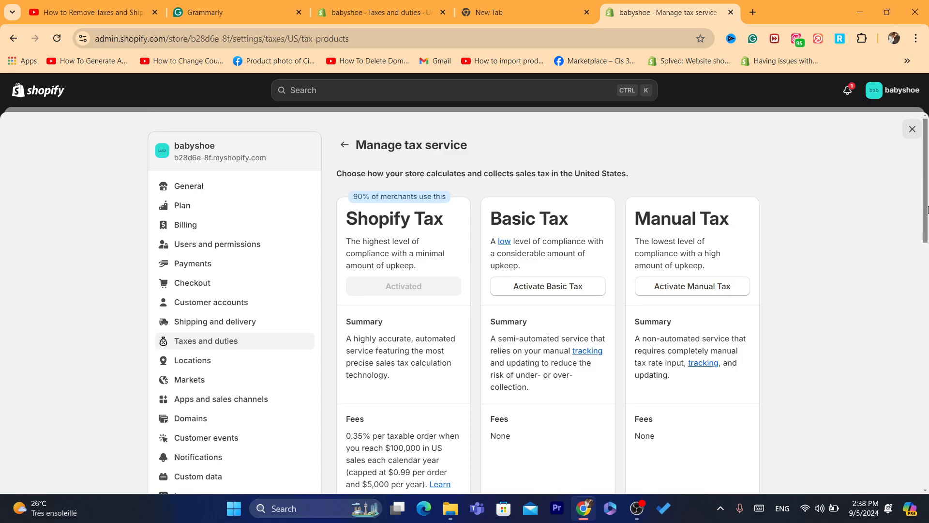
left_click_drag(927, 210, 927, 226)
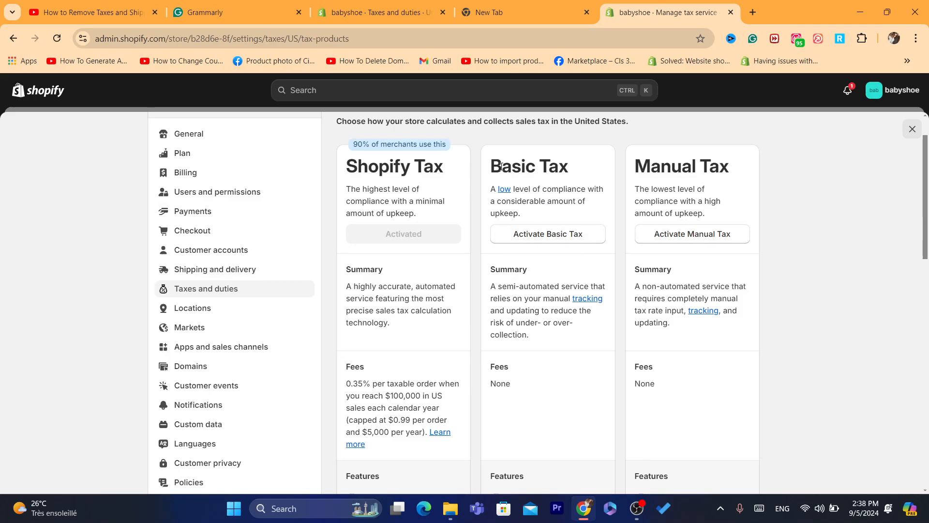
left_click_drag(501, 166, 520, 213)
left_click(550, 210)
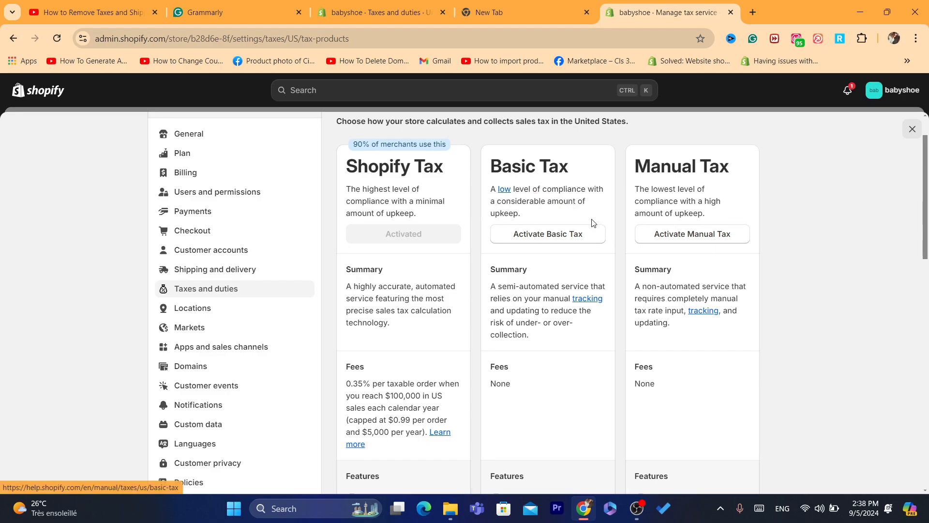
left_click_drag(519, 285, 573, 323)
left_click_drag(355, 284, 447, 333)
left_click(446, 333)
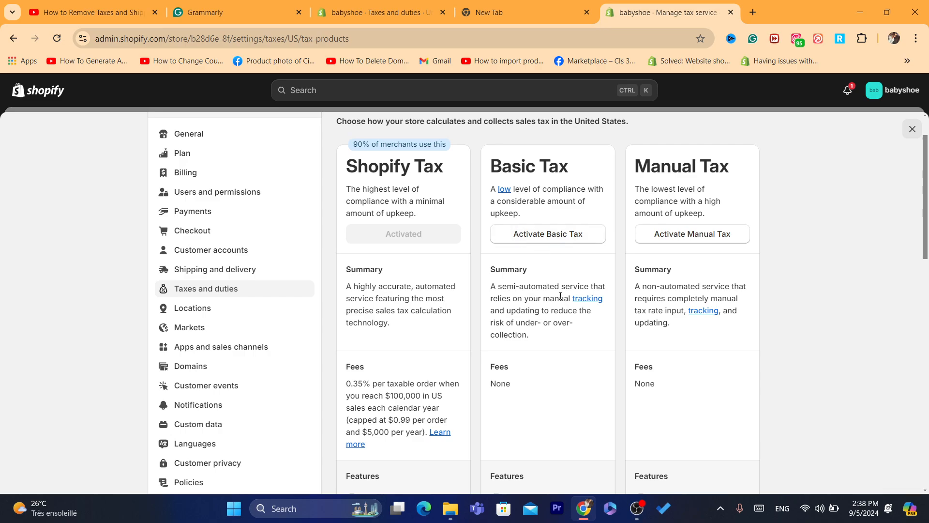
left_click_drag(926, 216, 926, 265)
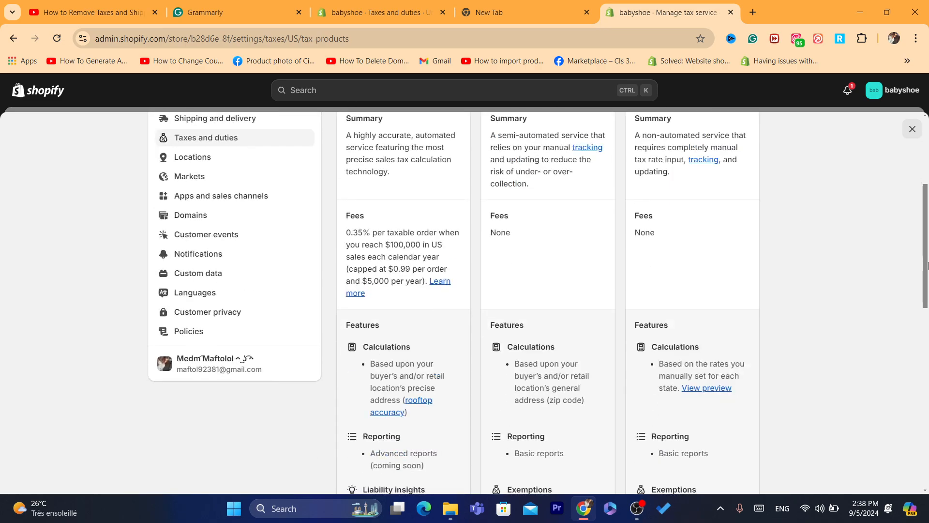
left_click_drag(349, 226, 405, 293)
left_click(534, 211)
left_click_drag(487, 213, 609, 280)
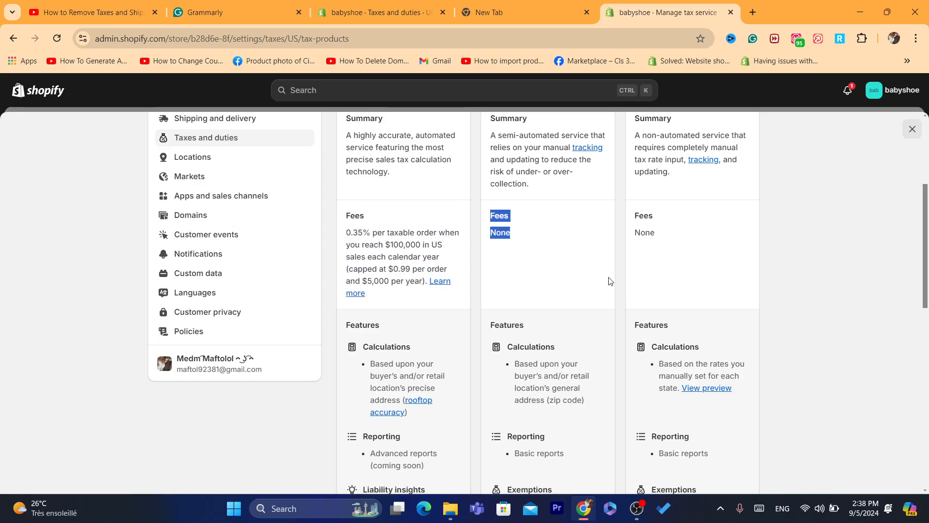
left_click(626, 205)
left_click_drag(626, 201, 699, 286)
left_click(700, 287)
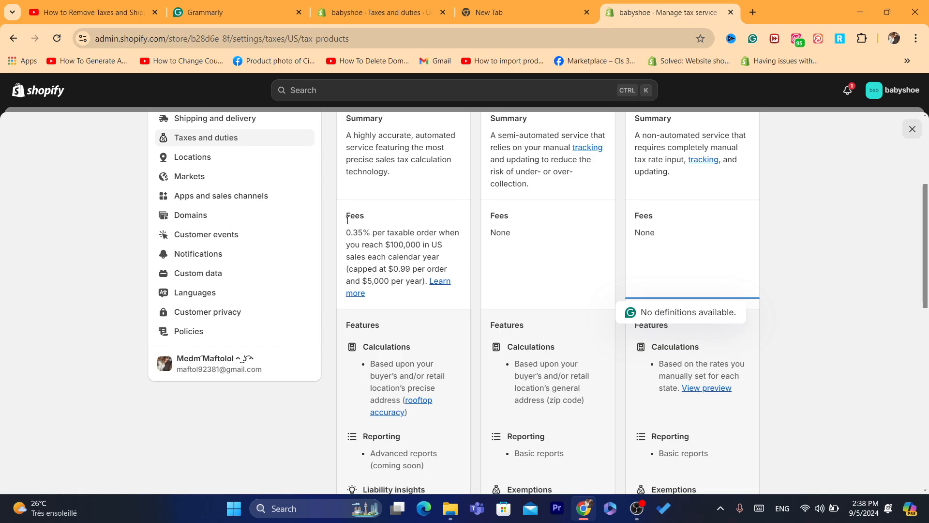
left_click_drag(344, 216, 411, 297)
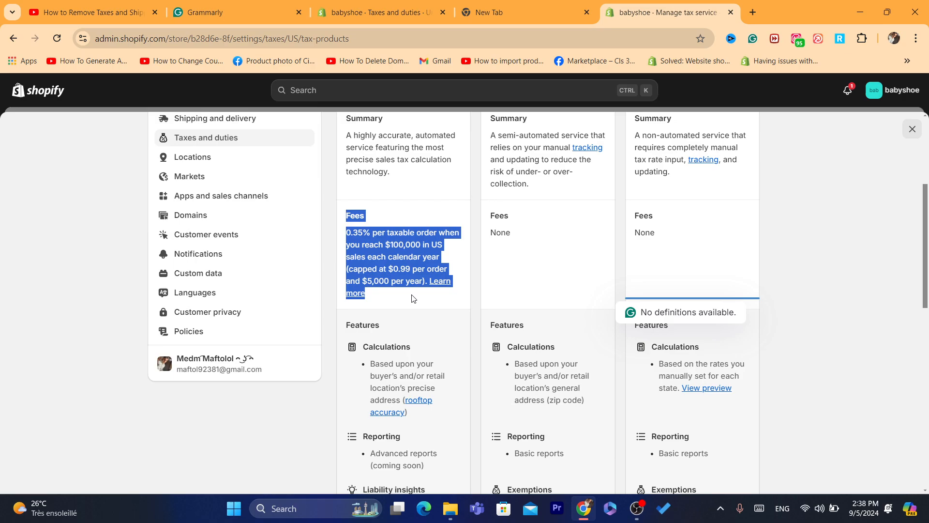
left_click(412, 298)
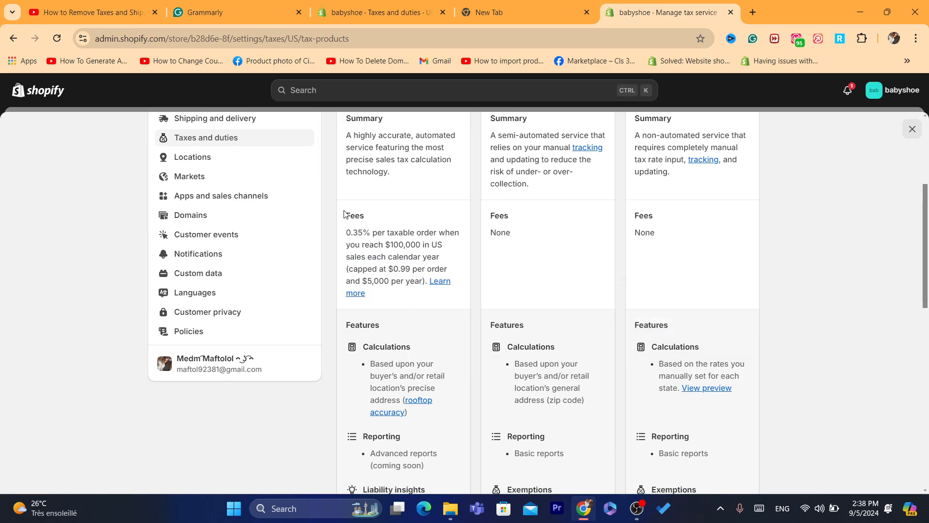
left_click_drag(347, 214, 397, 279)
left_click(397, 279)
double_click(915, 223)
left_click(920, 231)
left_click_drag(925, 235, 909, 160)
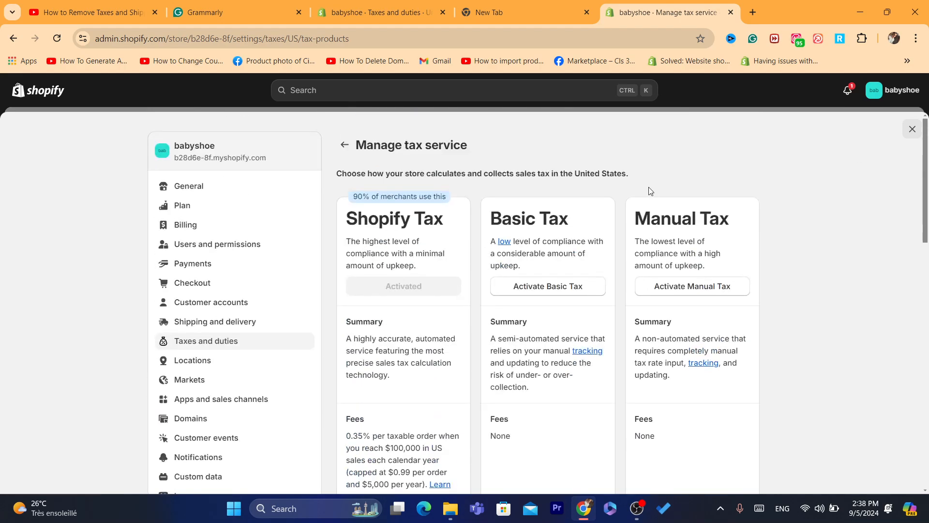
Activate Manual Tax for the United States, citing 'Business is tax-exempt' as the reason
triple_click(646, 219)
left_click(687, 288)
left_click_drag(342, 320, 356, 337)
left_click(356, 338)
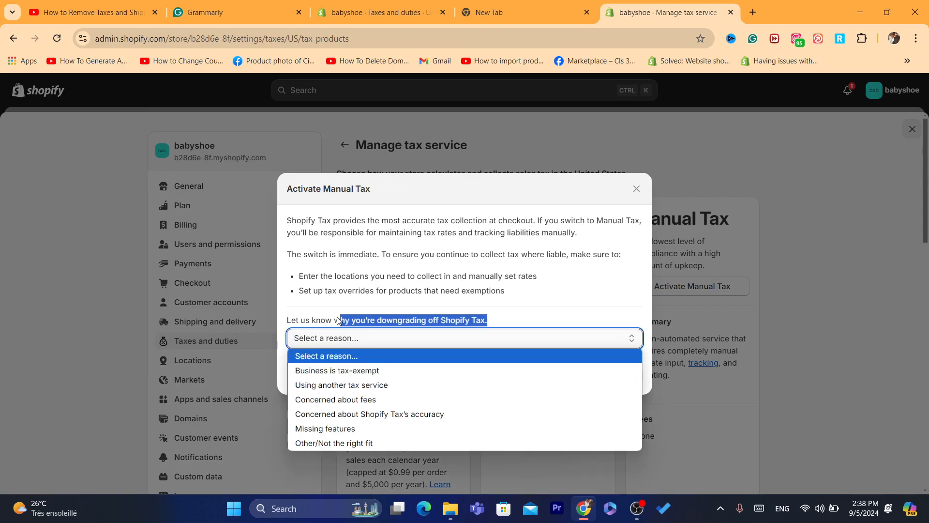
left_click(339, 371)
left_click(609, 377)
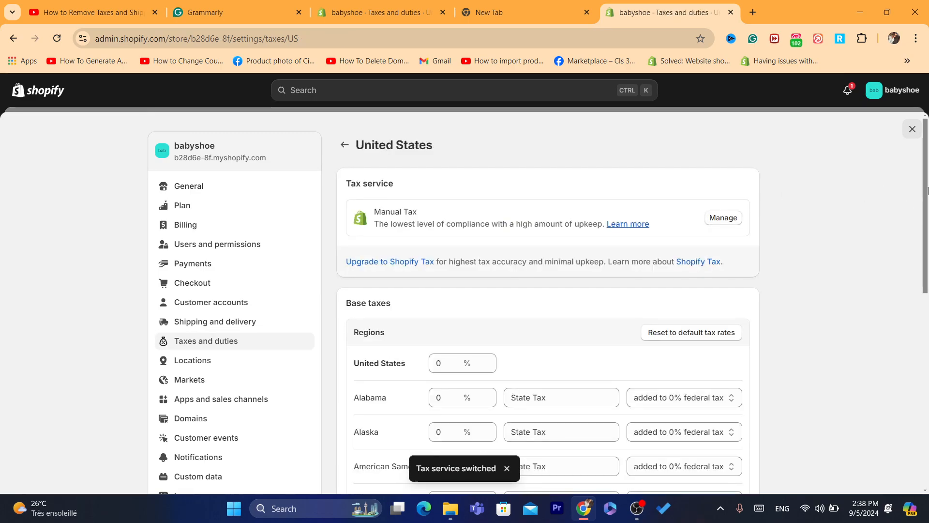
Inspect Alabama's editable rate, tax name and federal-combination options, leaving them unchanged
scroll(777, 255, "down", 3)
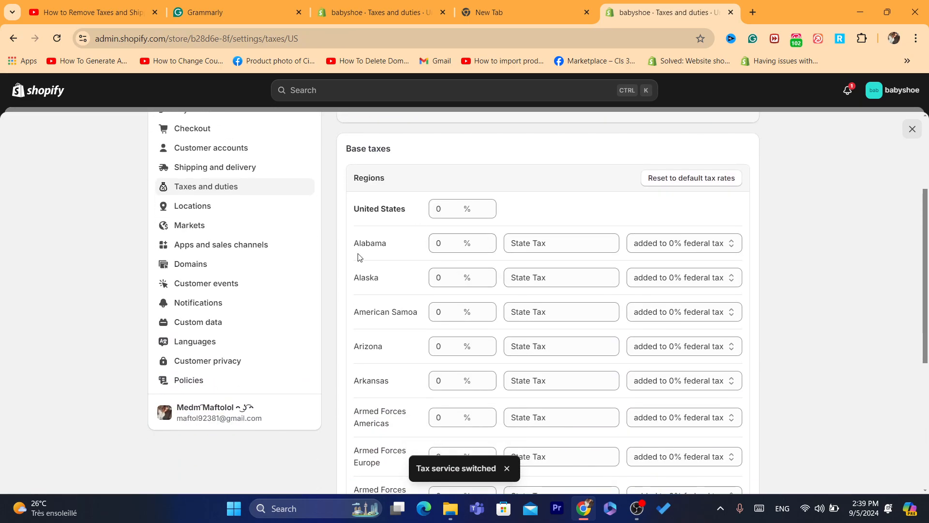
left_click(437, 240)
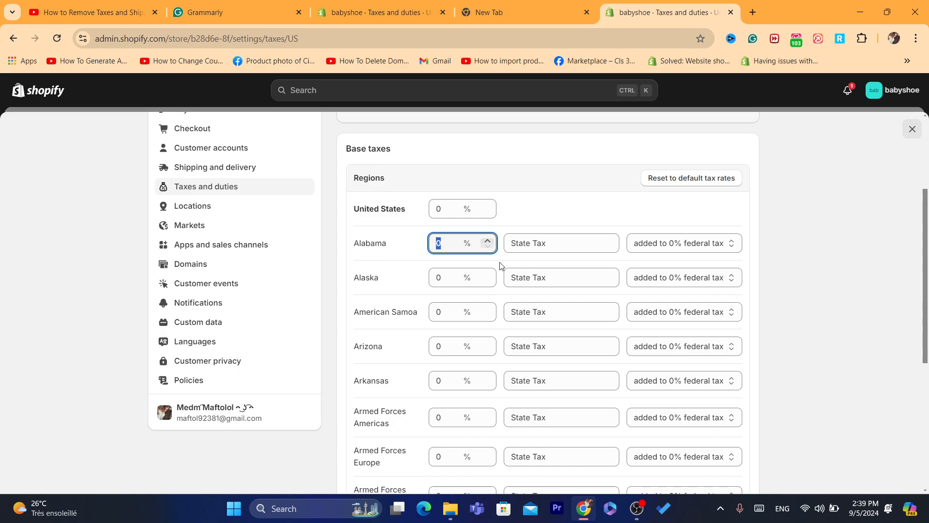
left_click(565, 237)
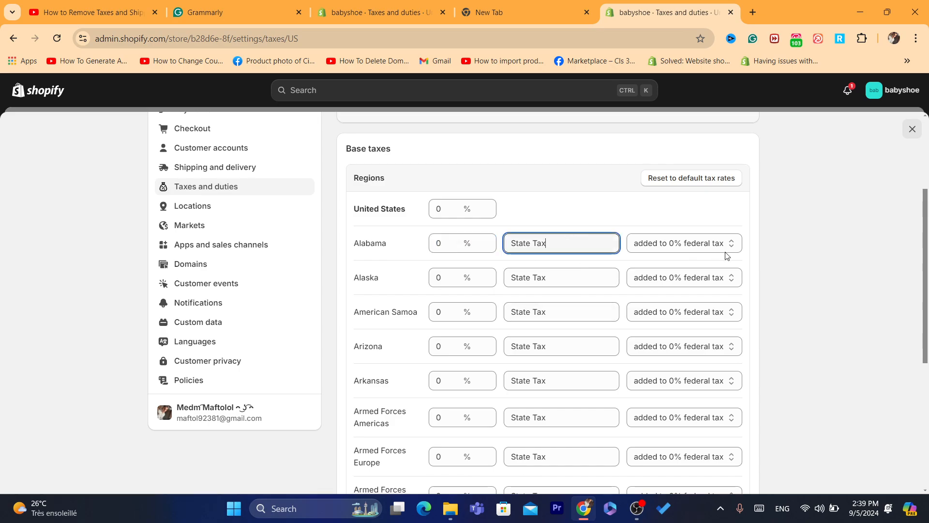
left_click(708, 242)
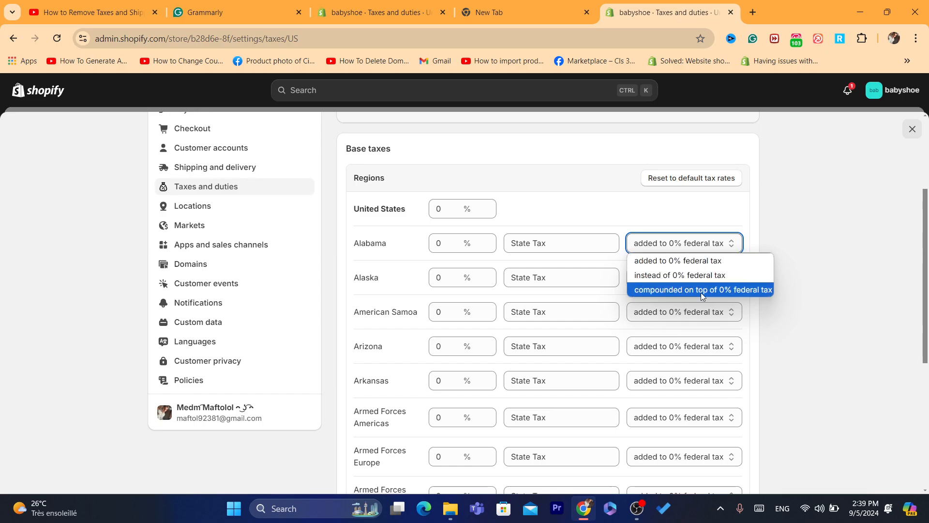
left_click(670, 230)
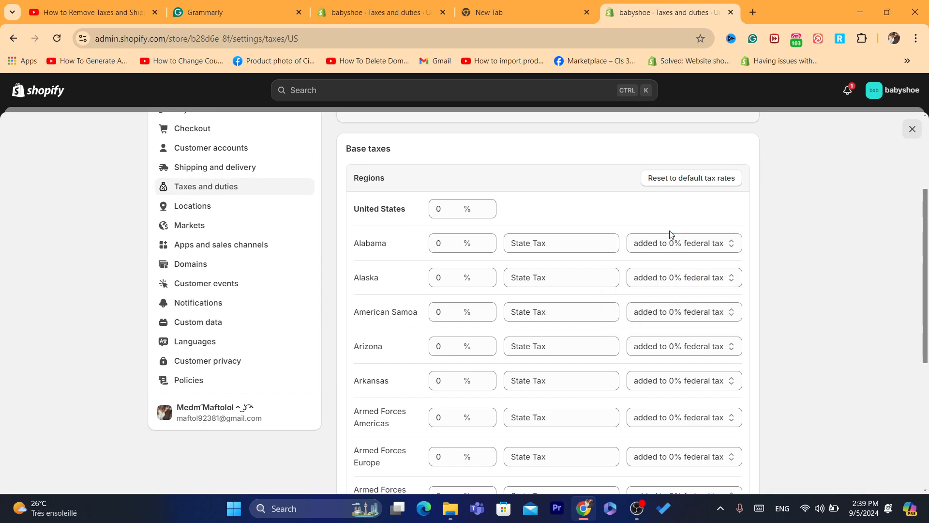
left_click_drag(928, 290, 911, 174)
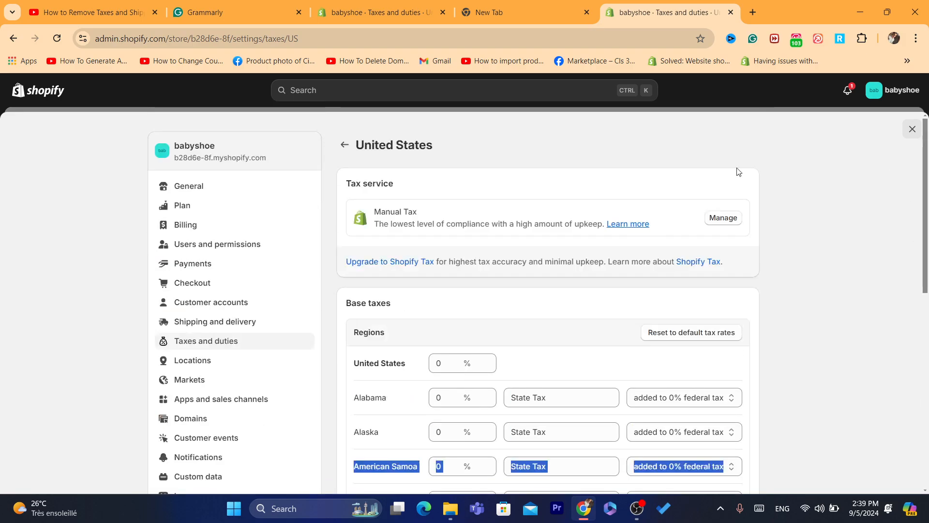
Open Australia's tax settings and cancel the Collect GST setup without entering an ABN
left_click(345, 142)
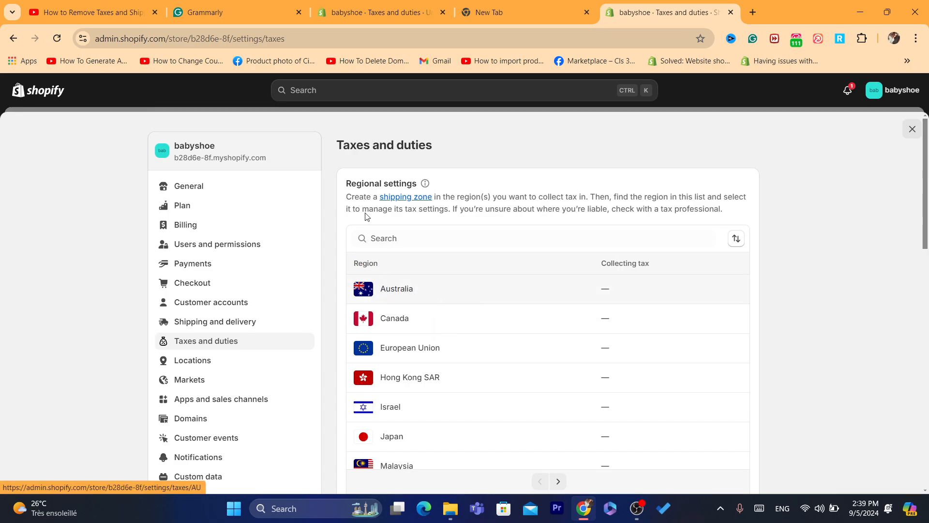
left_click(393, 292)
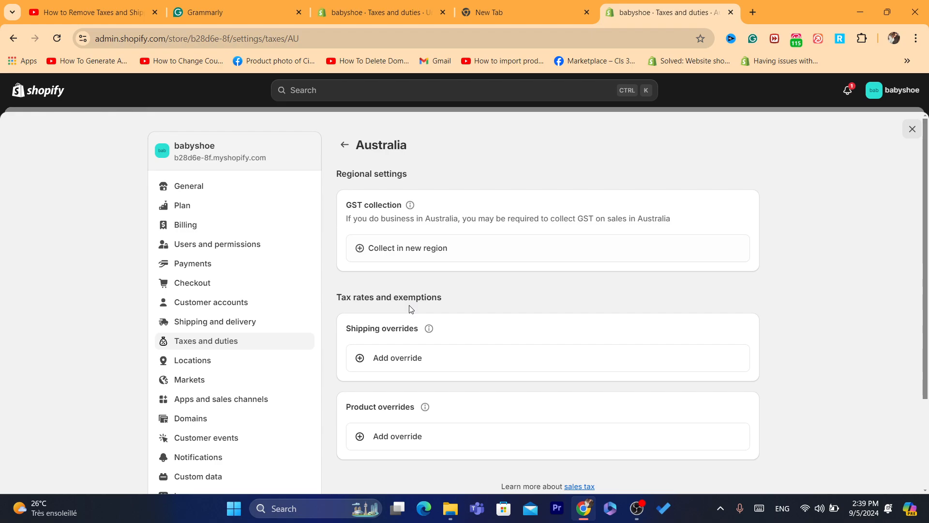
left_click(411, 248)
left_click(389, 306)
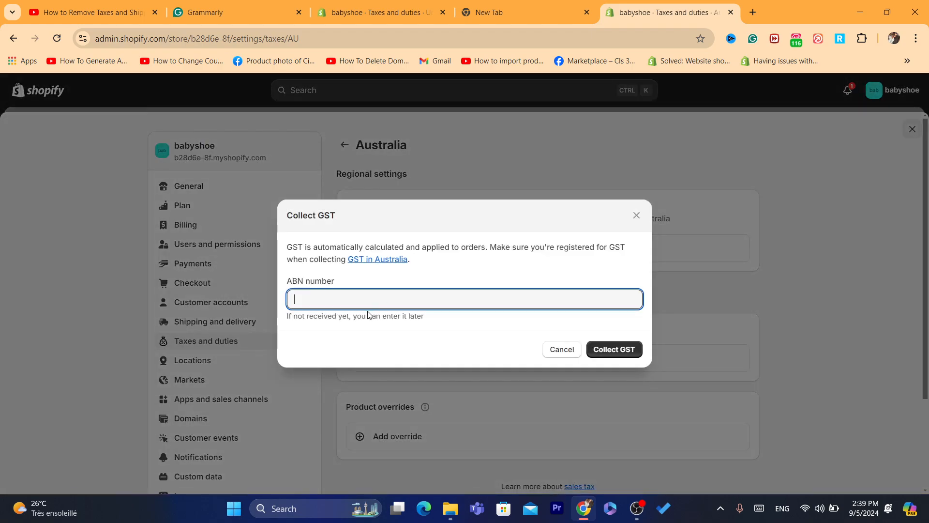
left_click(562, 350)
Return from the Australia page to the Taxes and duties region list
triple_click(406, 220)
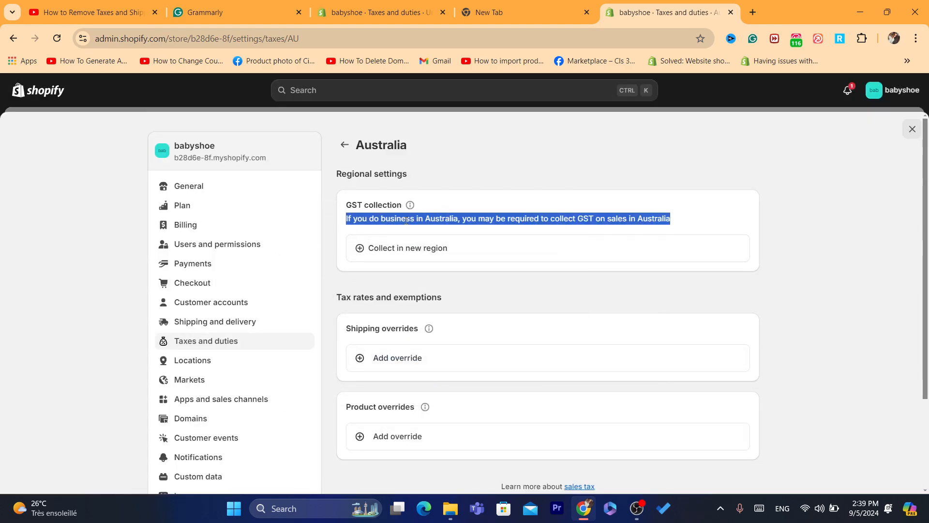
left_click(516, 225)
triple_click(484, 218)
triple_click(419, 300)
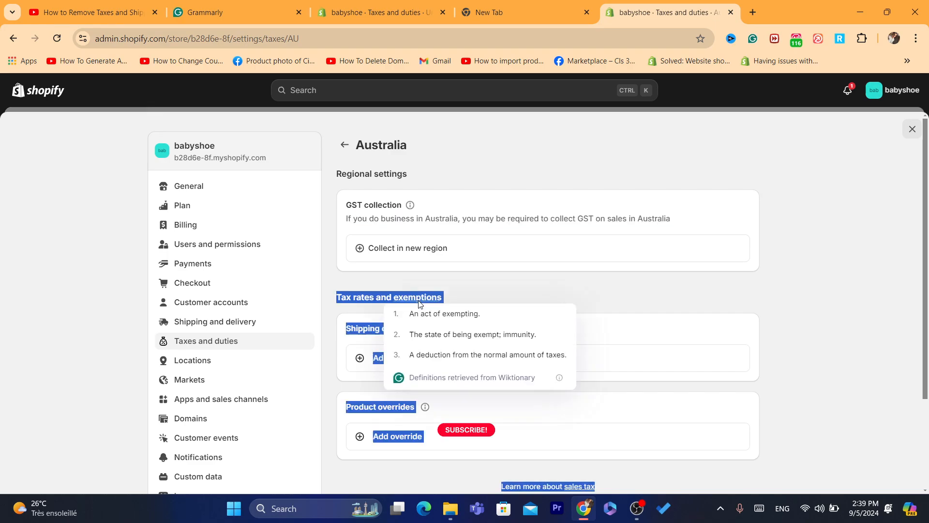
left_click(386, 215)
double_click(385, 217)
left_click(344, 145)
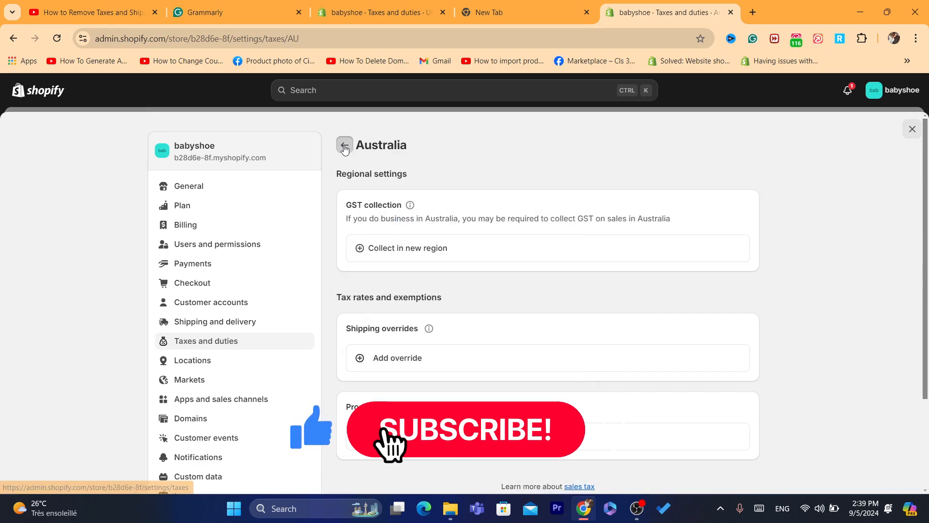
triple_click(577, 213)
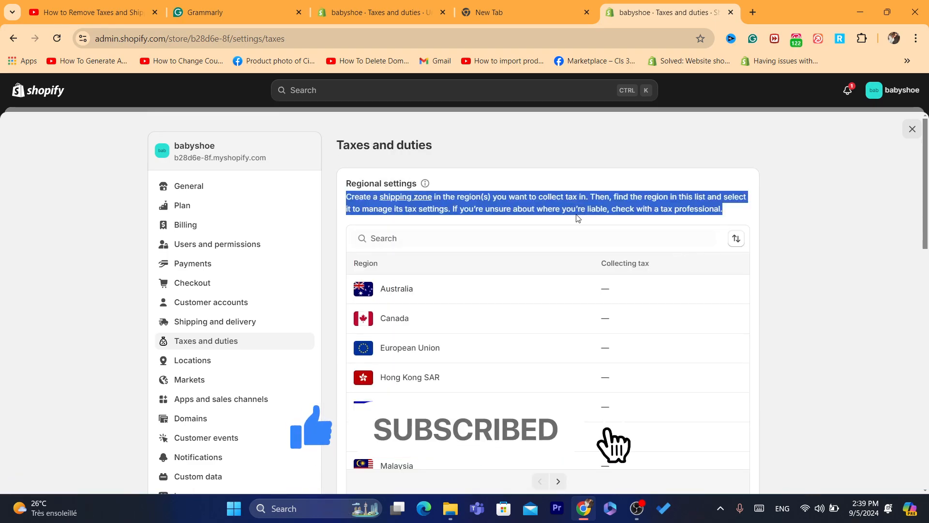
left_click(522, 206)
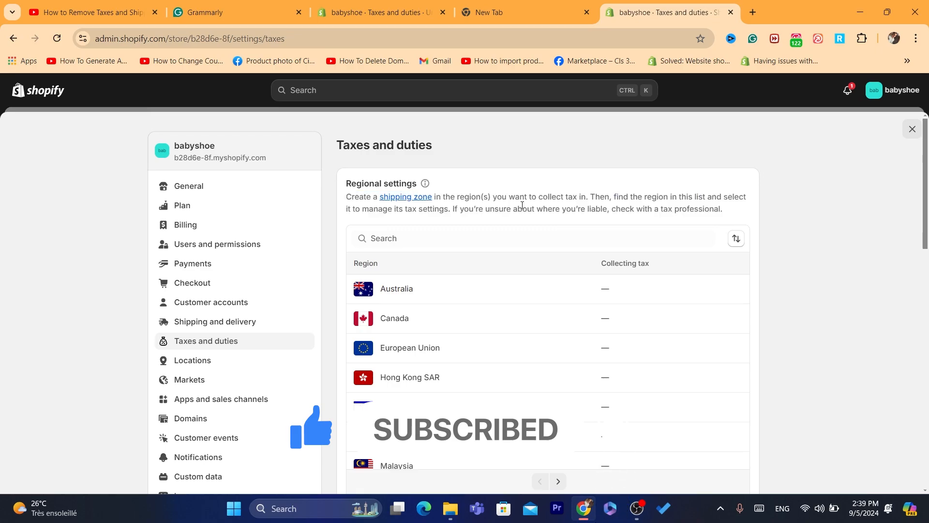